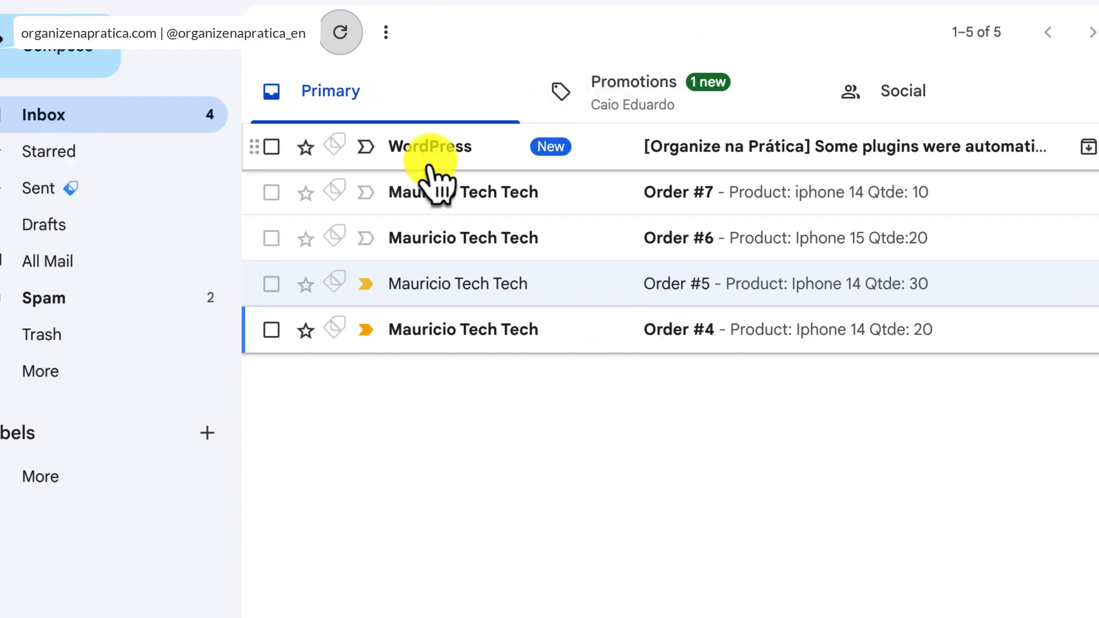
# - Move the WordPress plugin notification email to the trash
pyautogui.click(271, 147)
pyautogui.click(439, 32)
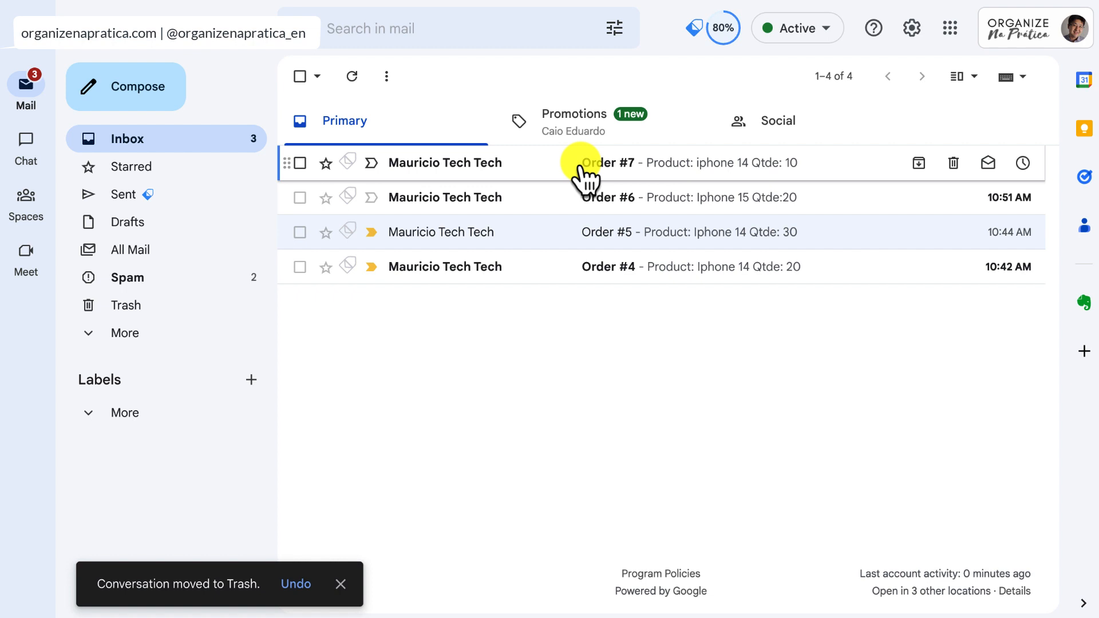
# - Open the newest order email and examine the full plus-tagged recipient address in its message details
pyautogui.click(466, 166)
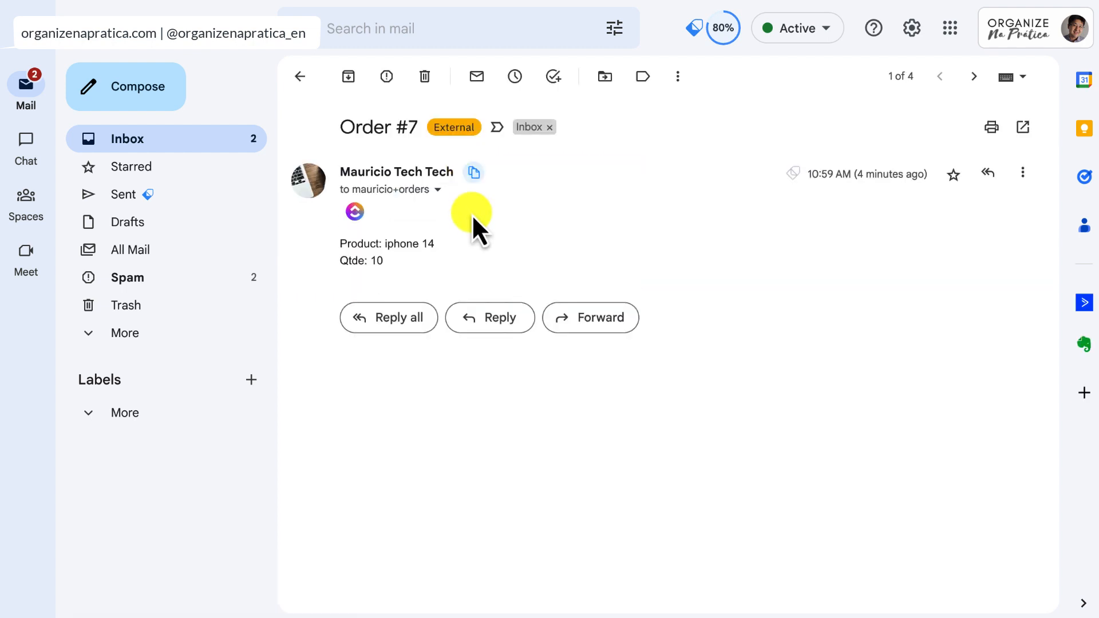
pyautogui.click(439, 191)
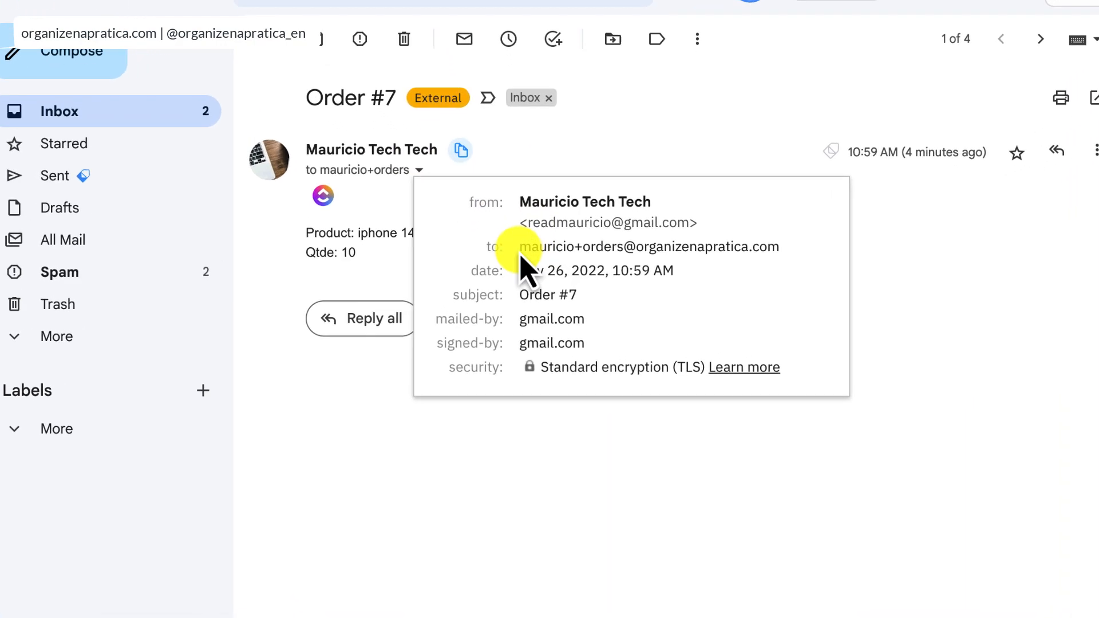
pyautogui.moveTo(519, 247); pyautogui.dragTo(757, 230)
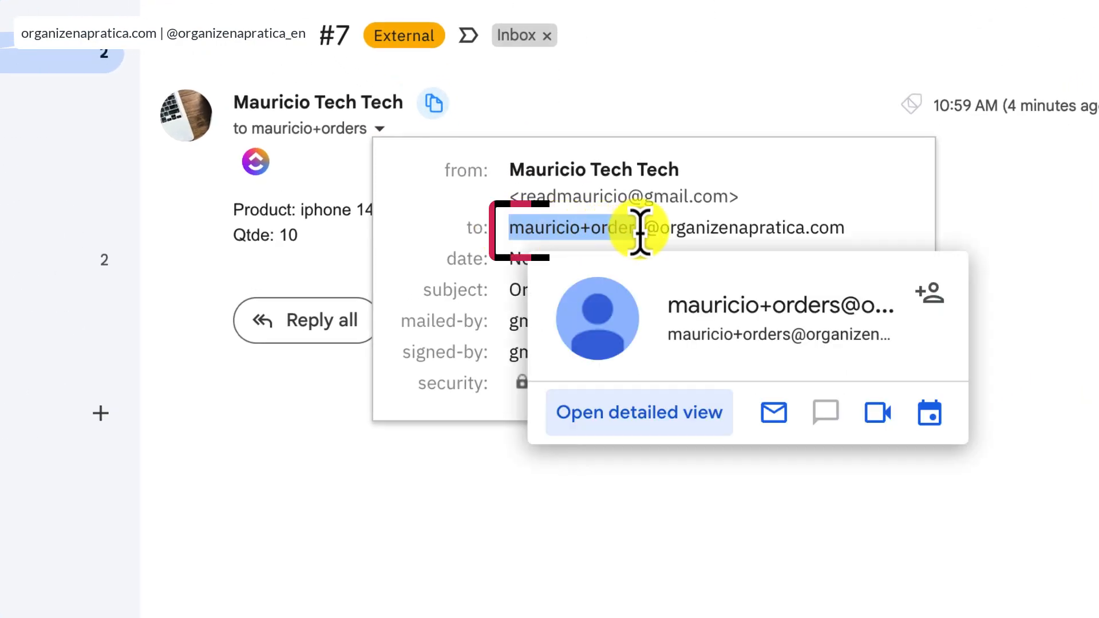
pyautogui.click(640, 230)
pyautogui.moveTo(646, 230); pyautogui.dragTo(861, 232)
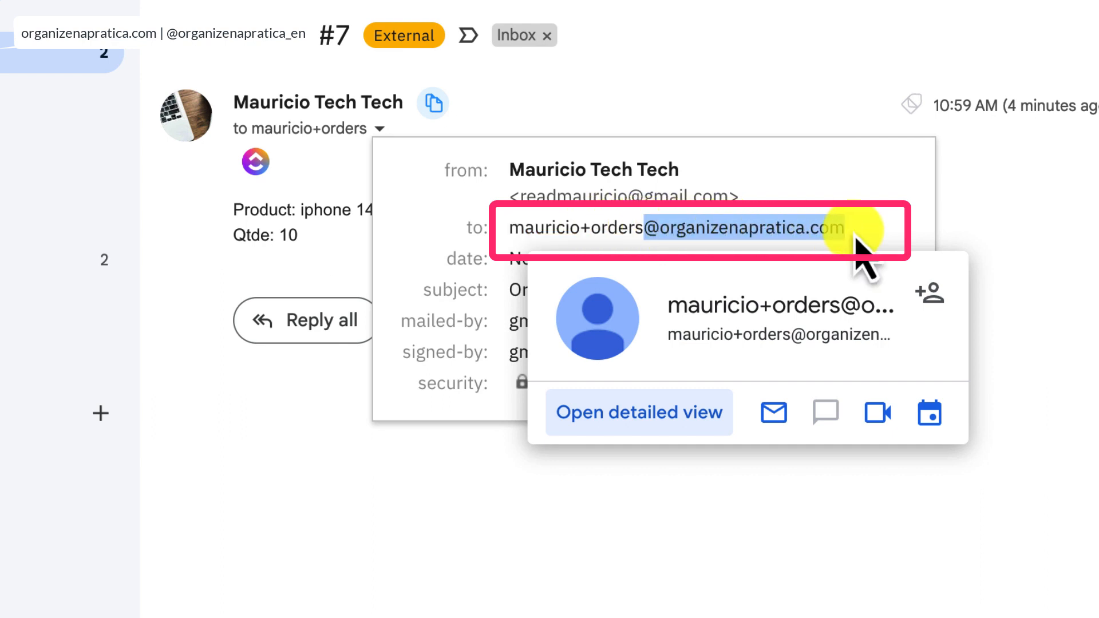
pyautogui.click(745, 232)
pyautogui.moveTo(511, 229); pyautogui.dragTo(847, 231)
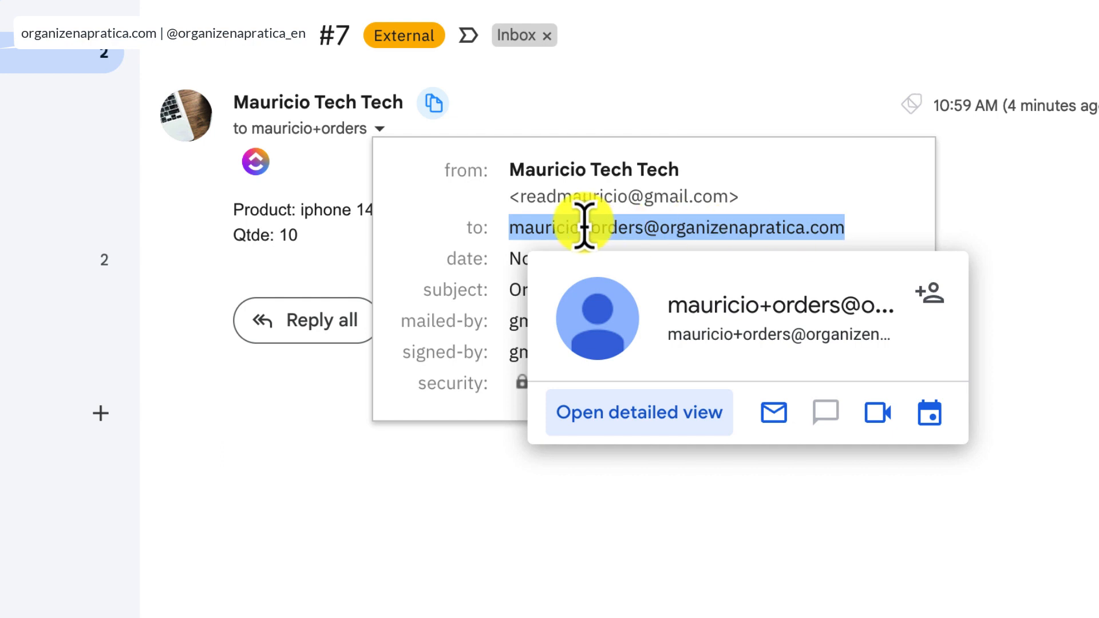
pyautogui.tripleClick(582, 227)
pyautogui.click(563, 229)
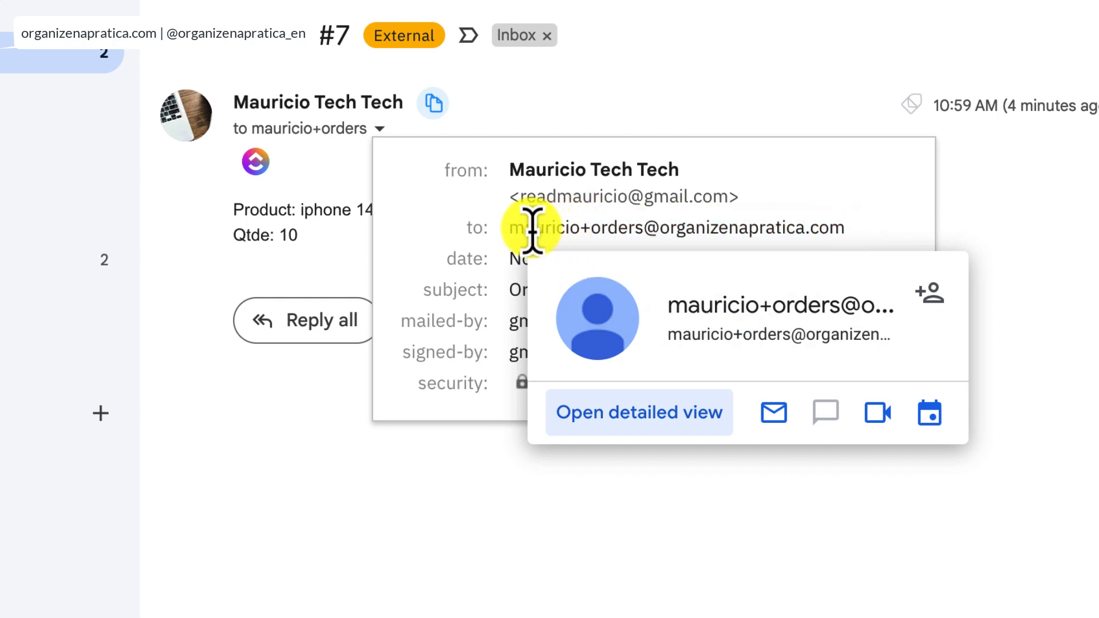
pyautogui.moveTo(507, 229); pyautogui.dragTo(644, 229)
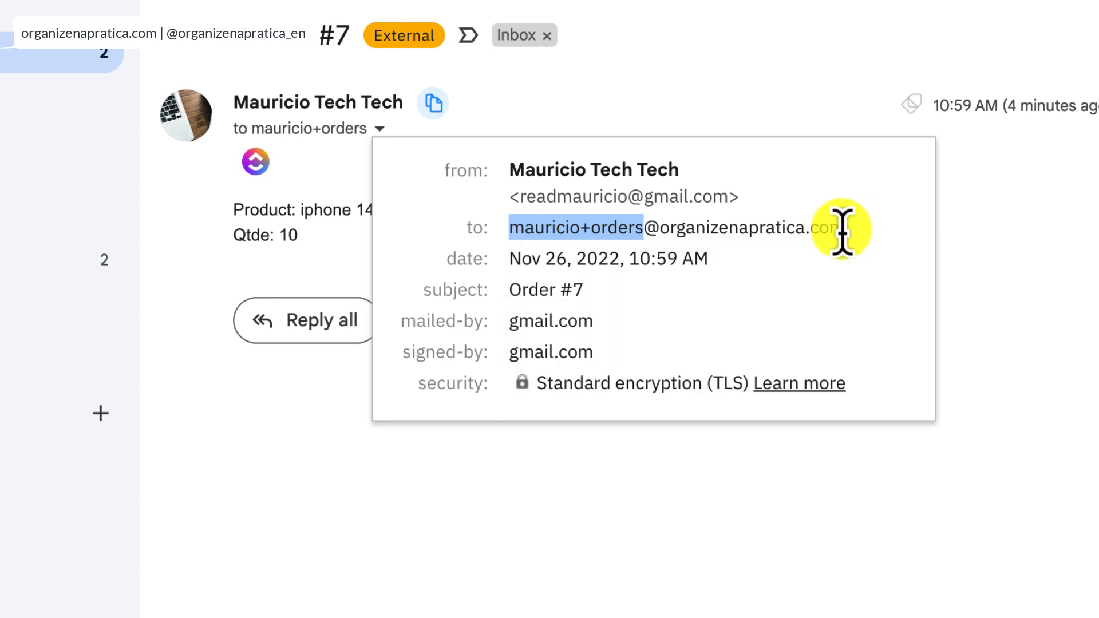
pyautogui.moveTo(843, 229); pyautogui.dragTo(514, 228)
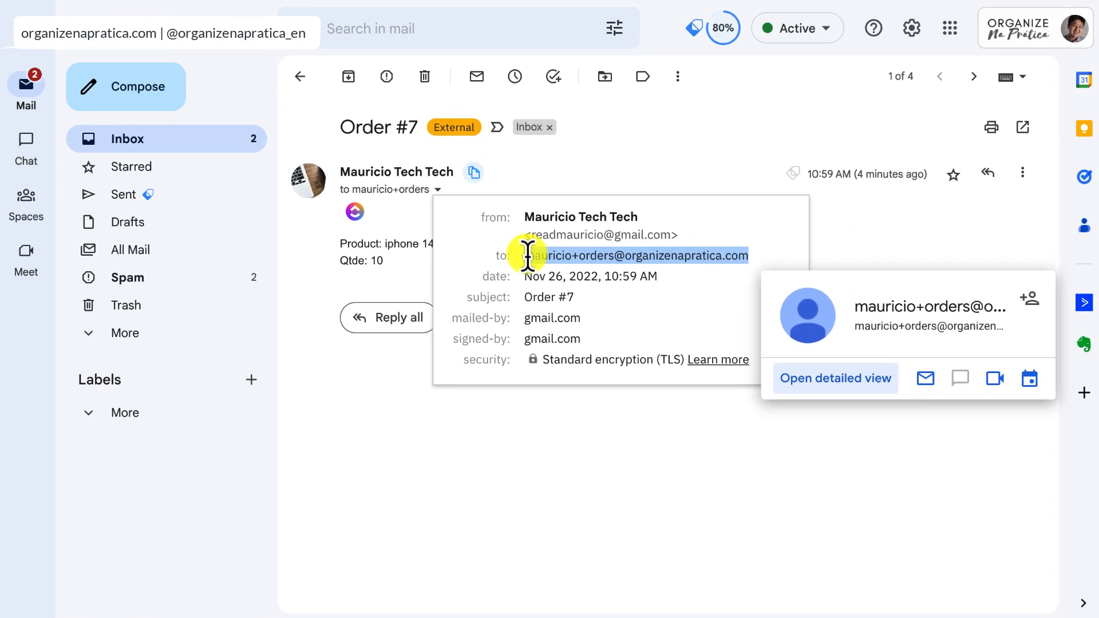
pyautogui.click(465, 222)
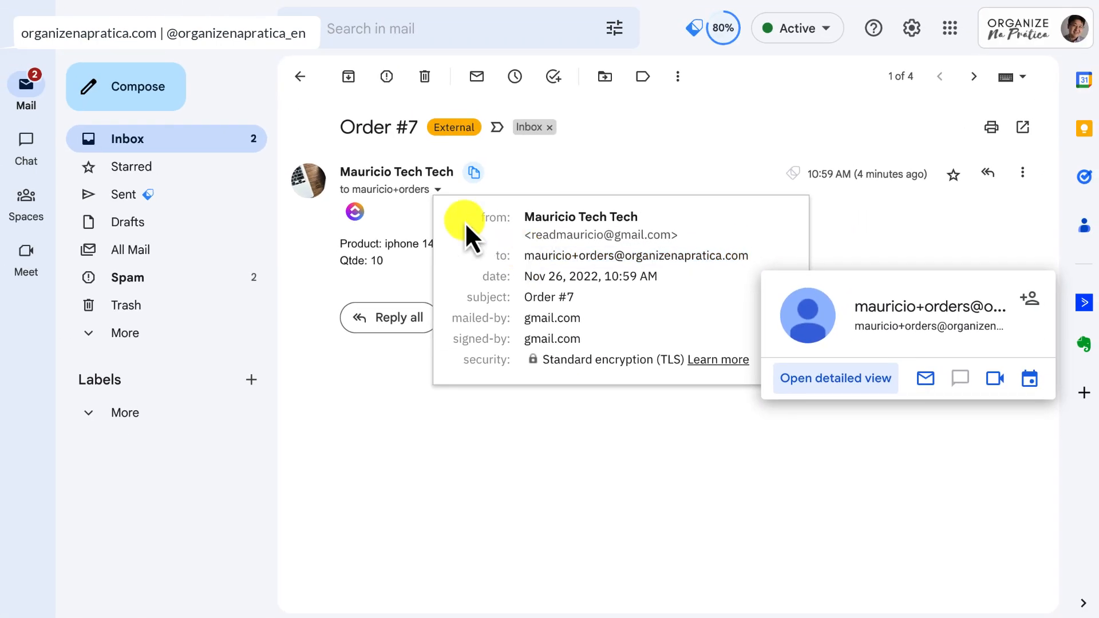
pyautogui.click(300, 84)
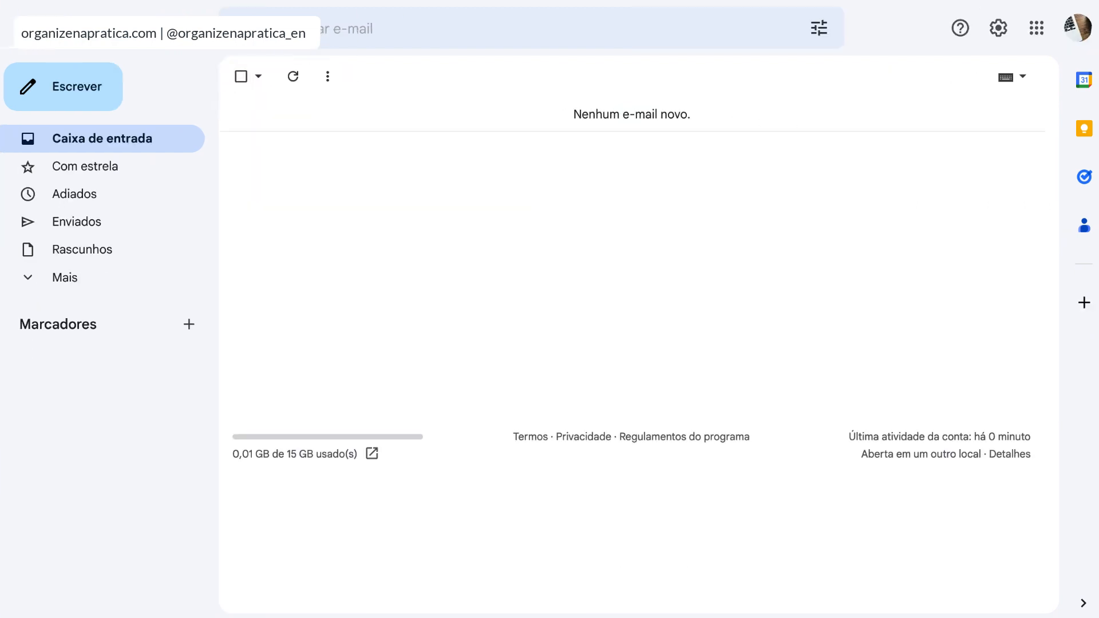
# - Send an email to the plus-tagged orders address with an order-number subject, product iphone 14, qtde 40 and a delivery address
pyautogui.click(101, 103)
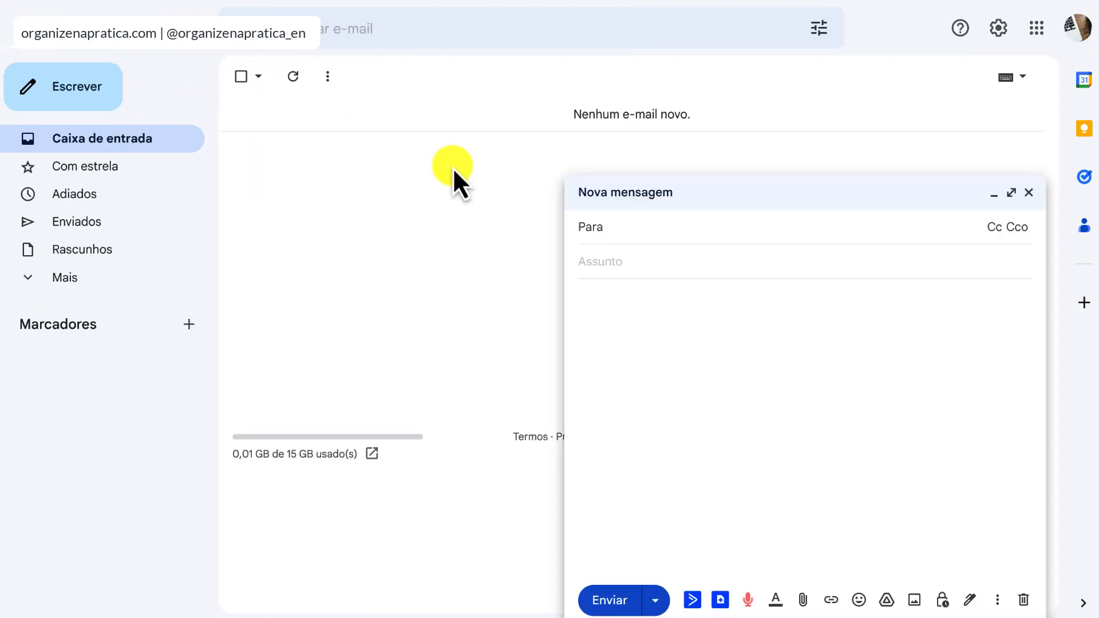
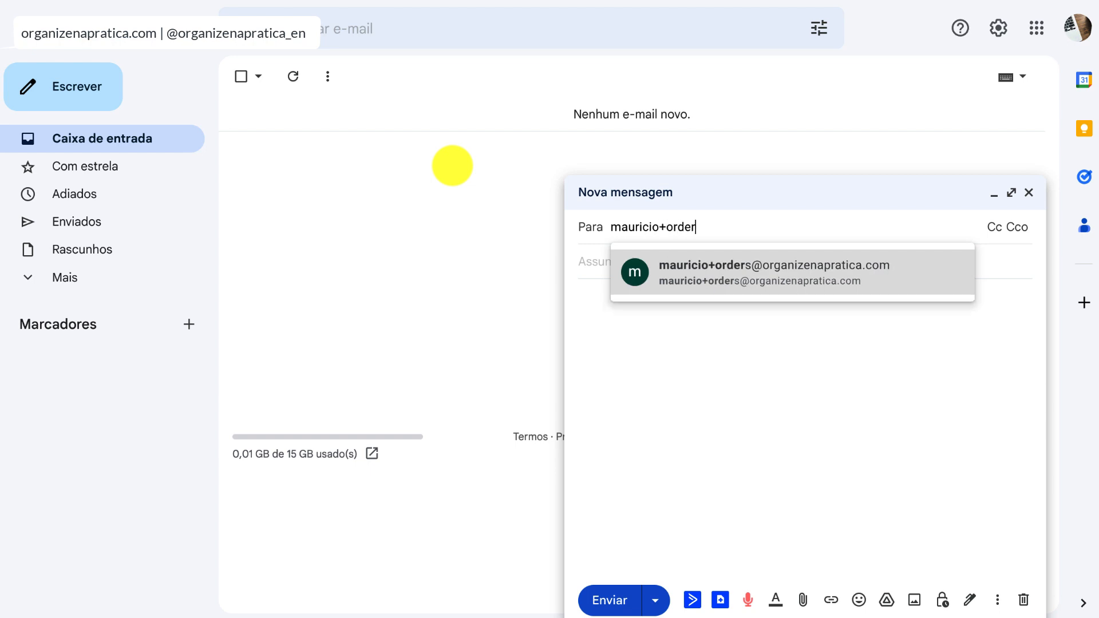
pyautogui.press('Return')
pyautogui.click(636, 286)
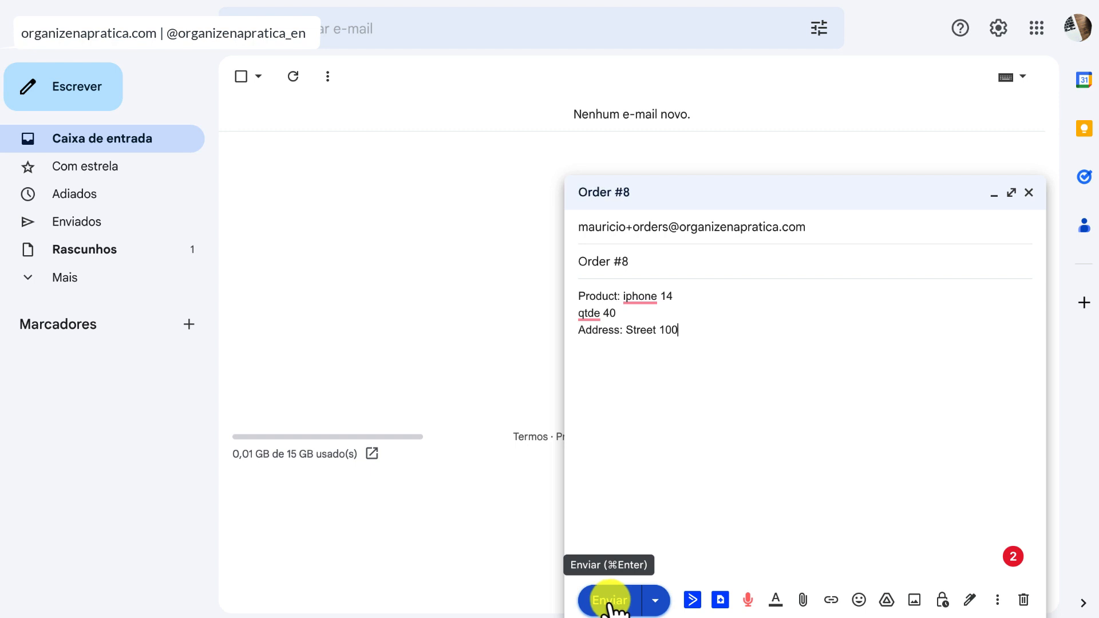
pyautogui.click(609, 601)
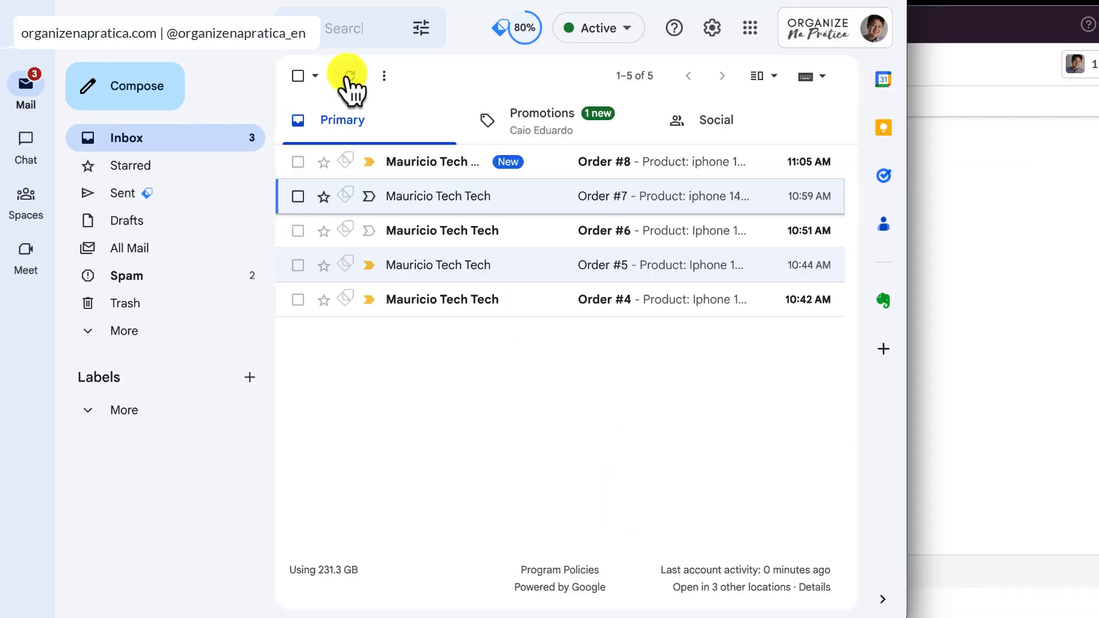
# - Open the newly received order email and check Slack's #orders-email channel for a matching notification
pyautogui.click(423, 167)
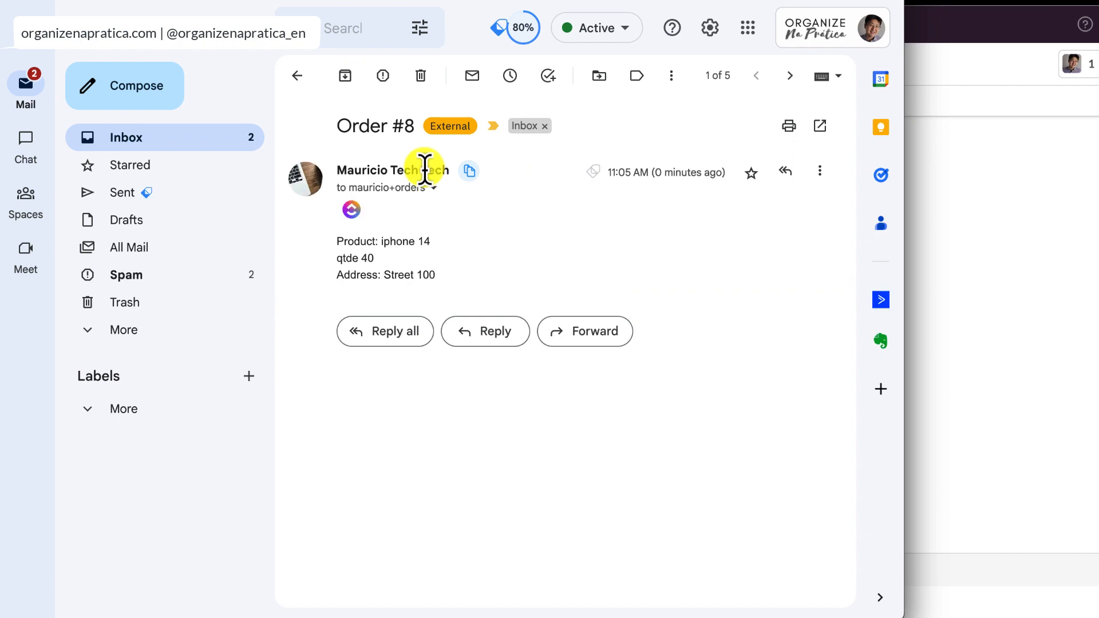
pyautogui.click(984, 279)
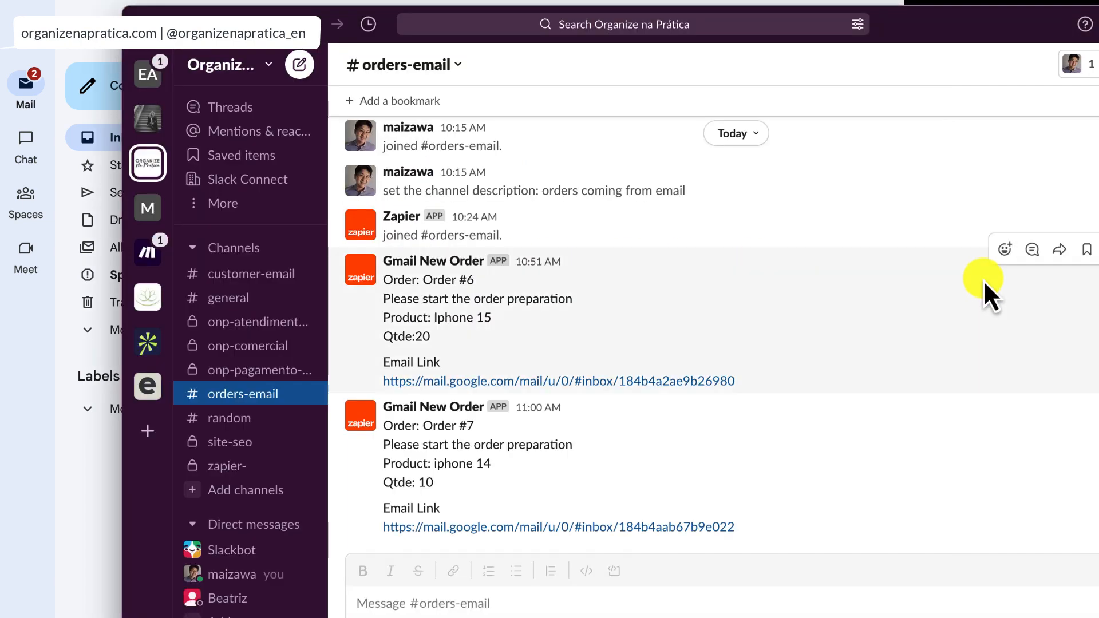
pyautogui.click(106, 60)
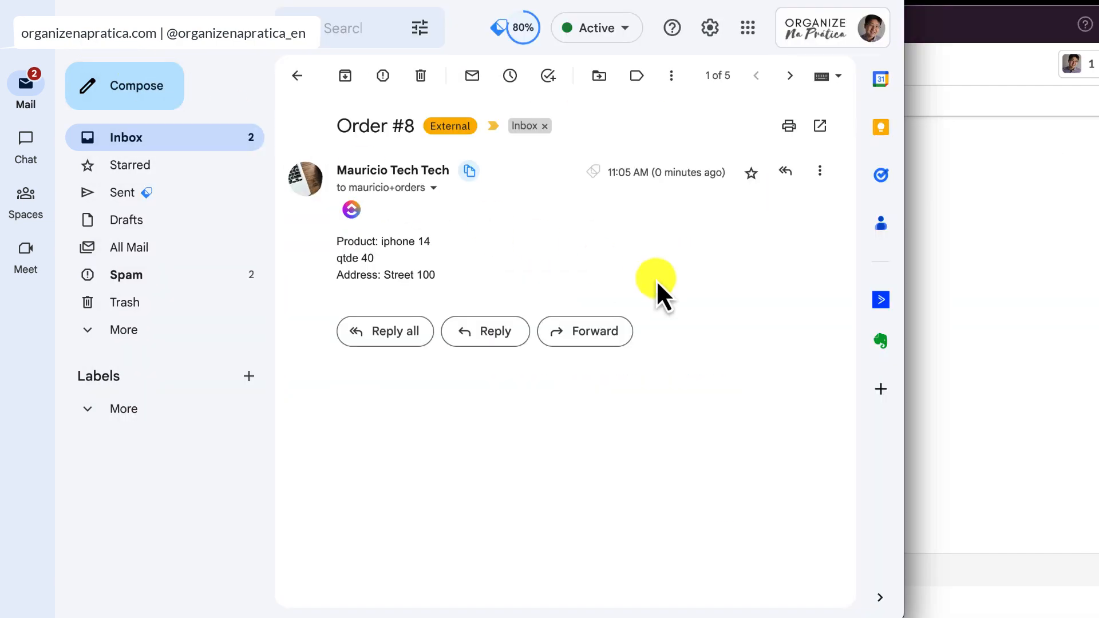
# - Switch to Slack and examine the order text of the latest Gmail New Order message in #orders-email
pyautogui.click(984, 363)
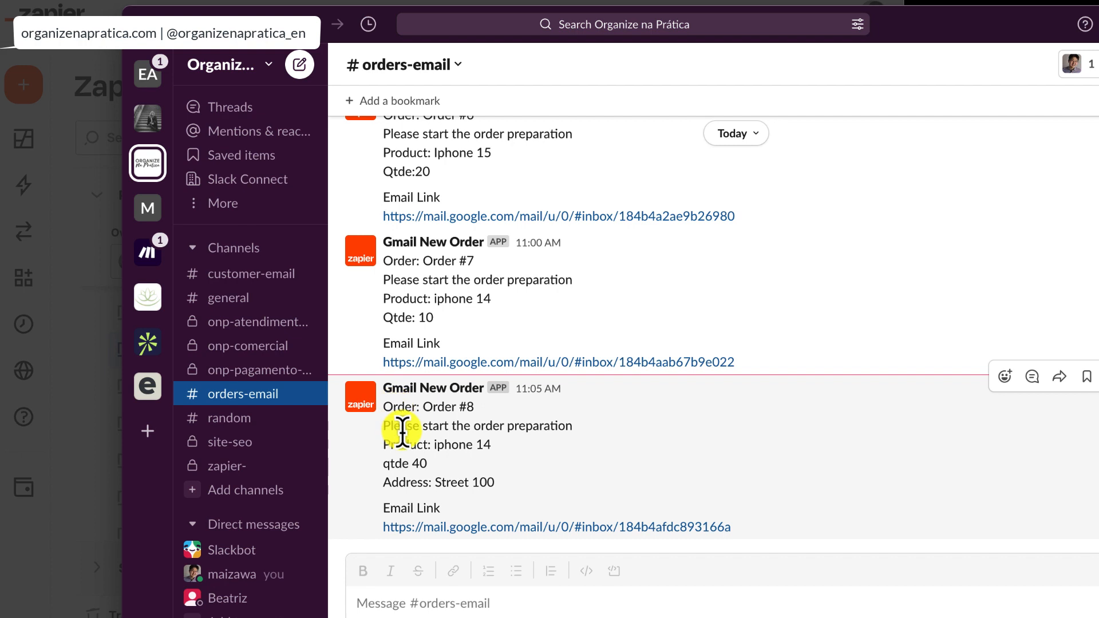
pyautogui.moveTo(399, 408); pyautogui.dragTo(513, 485)
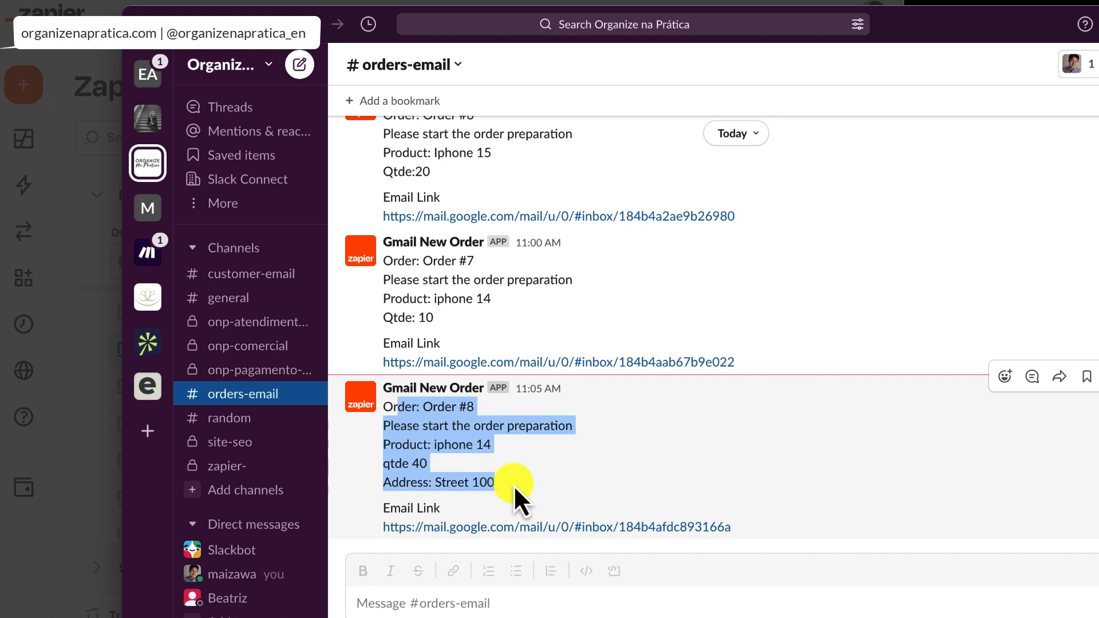
pyautogui.click(516, 489)
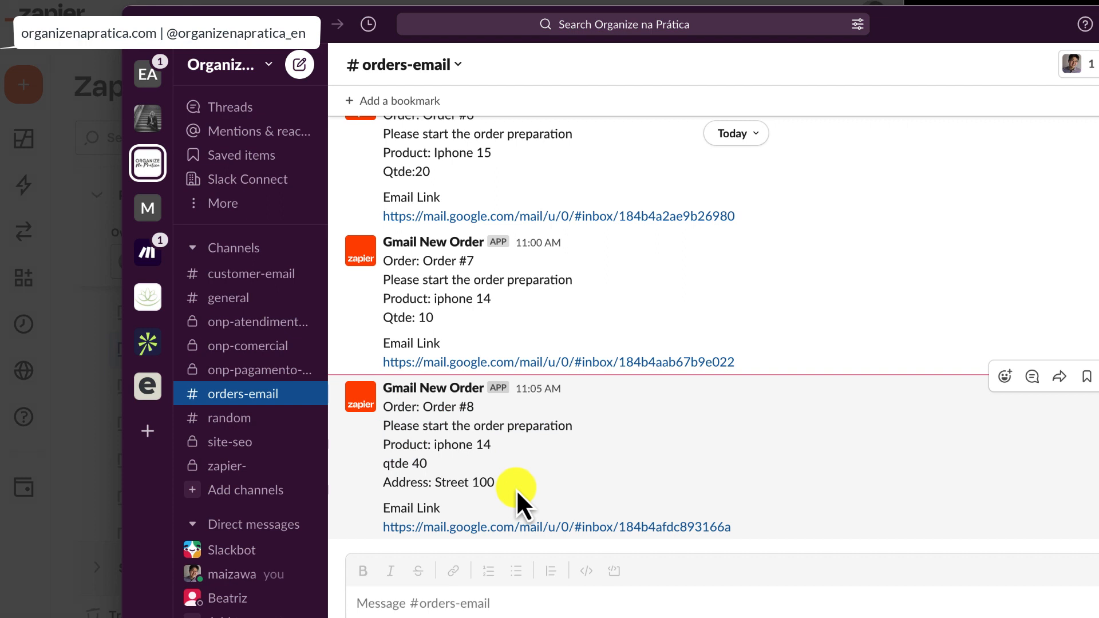
# - Switch to Zapier, dismiss the manual run report and open the Gmail -> Slack Order Tracking Zap for editing
pyautogui.click(367, 3)
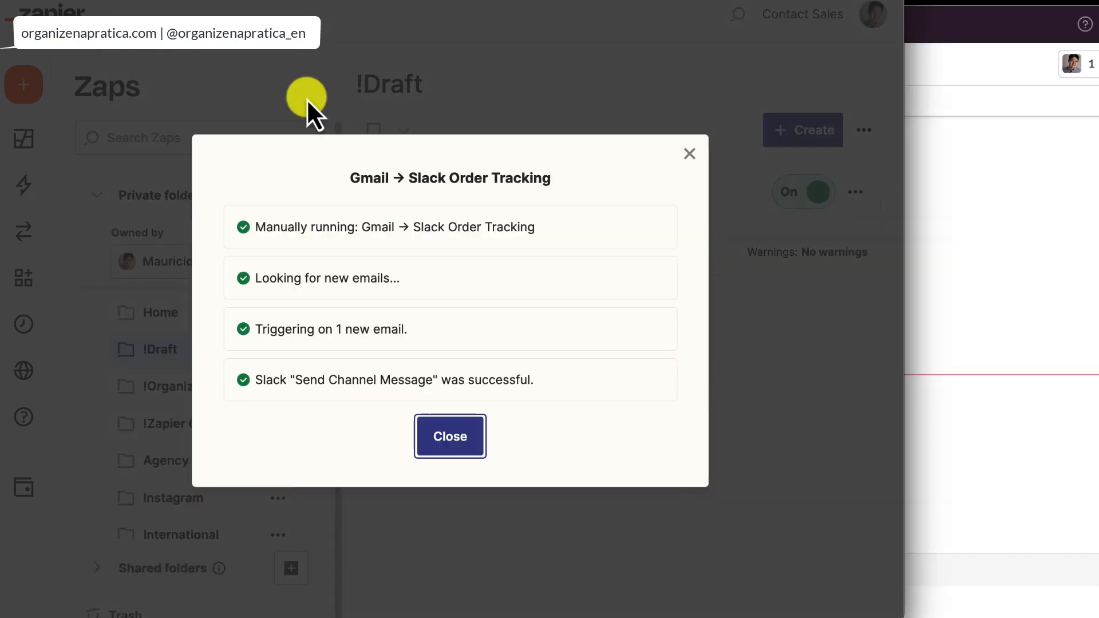
pyautogui.click(452, 436)
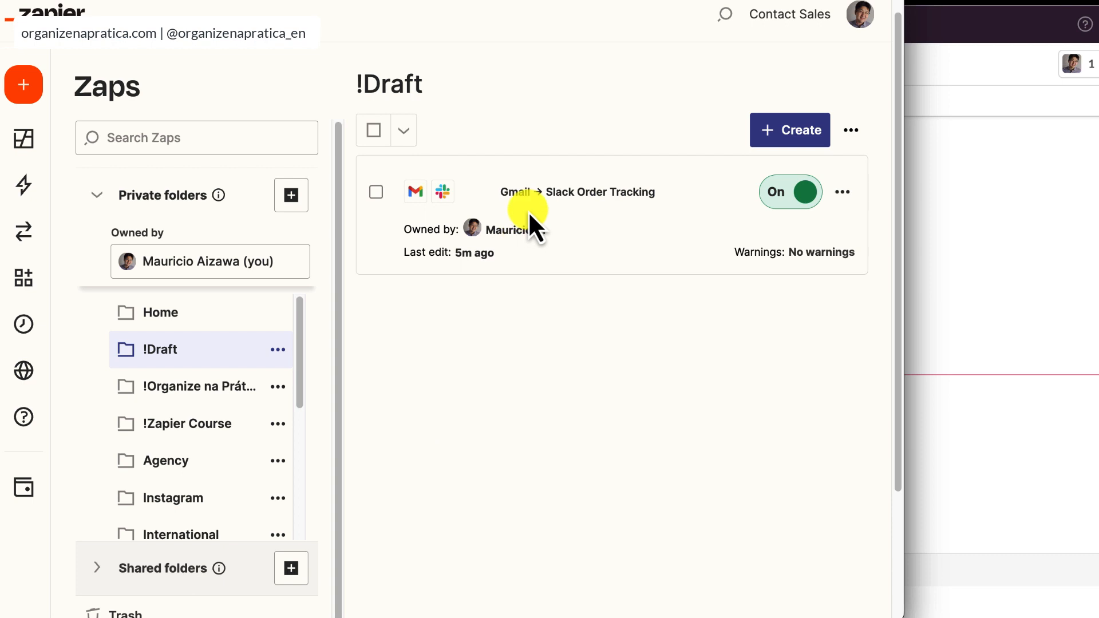
pyautogui.click(608, 196)
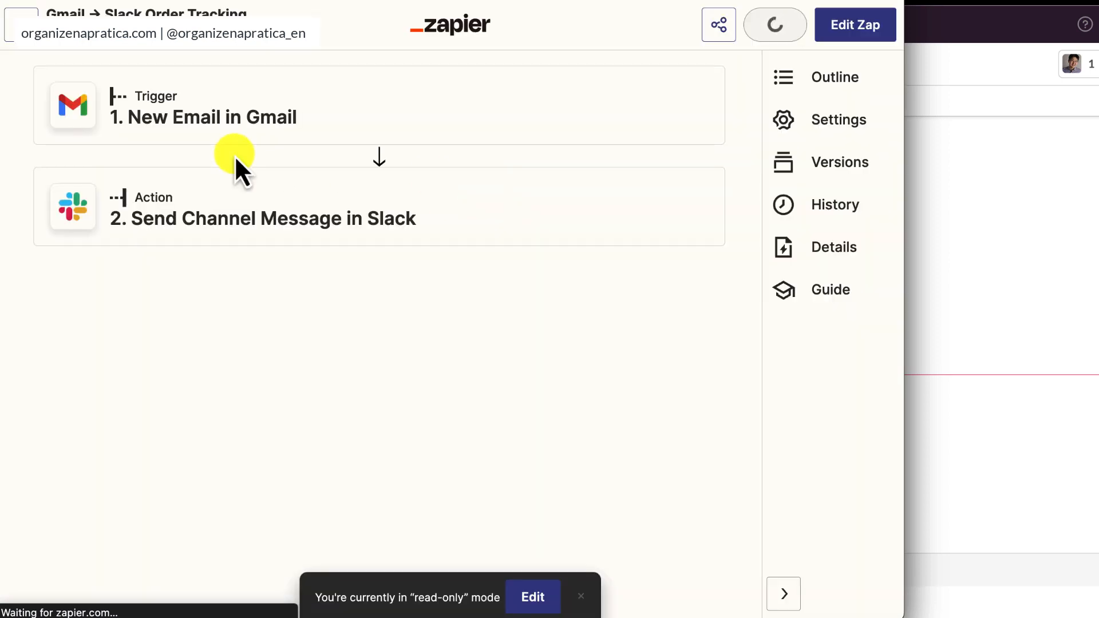
pyautogui.click(534, 596)
pyautogui.click(480, 366)
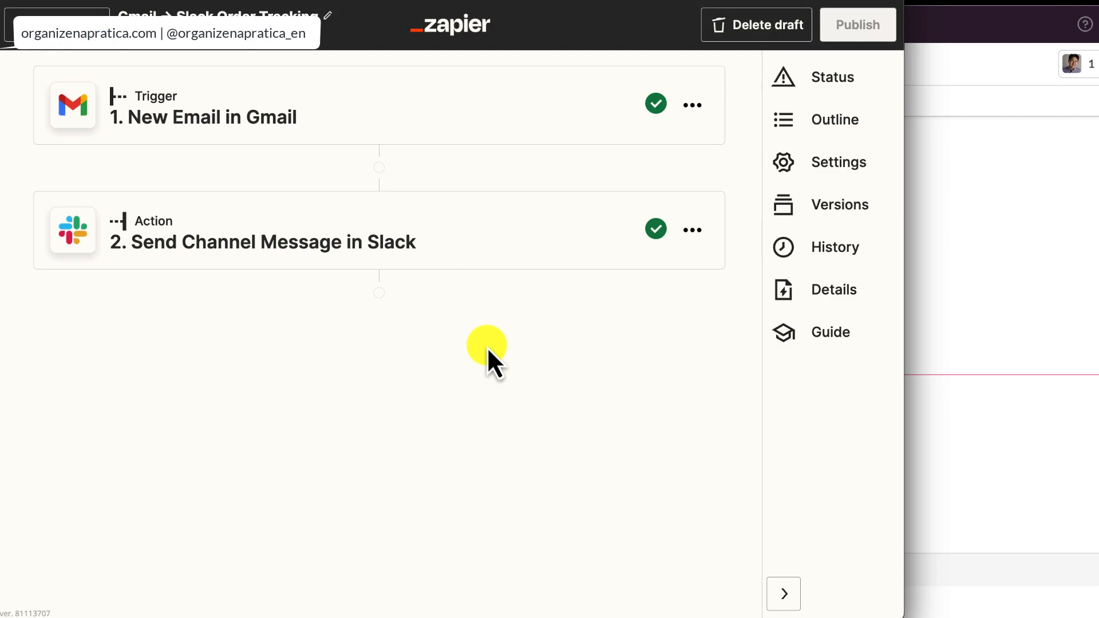
# - Review the Gmail New Email trigger's event, account, Label/Mailbox options and test email data
pyautogui.click(234, 136)
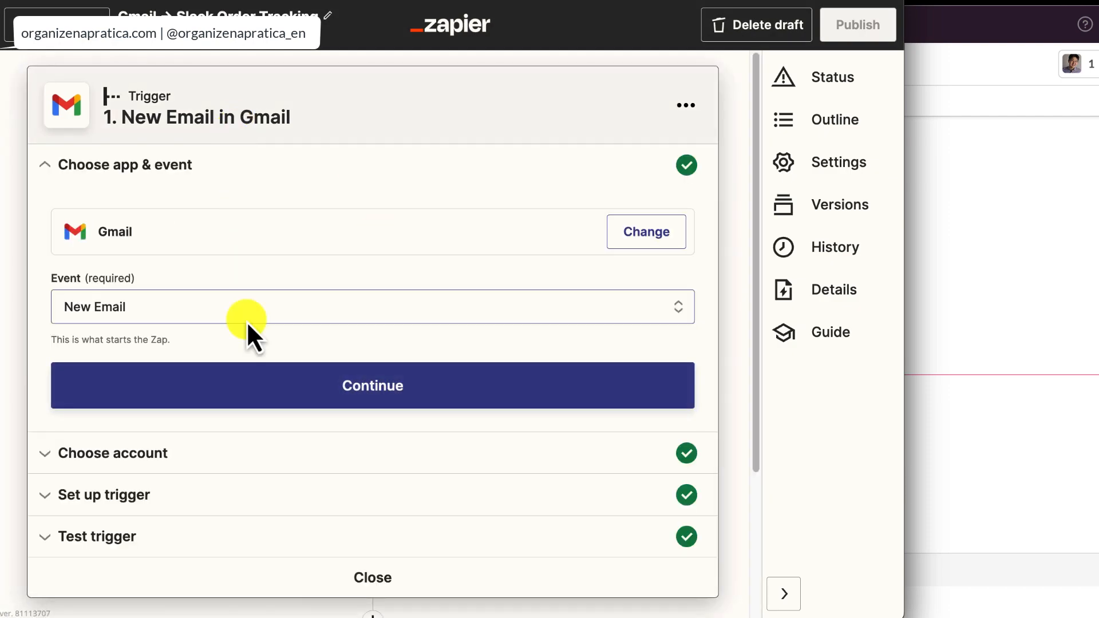
pyautogui.click(252, 404)
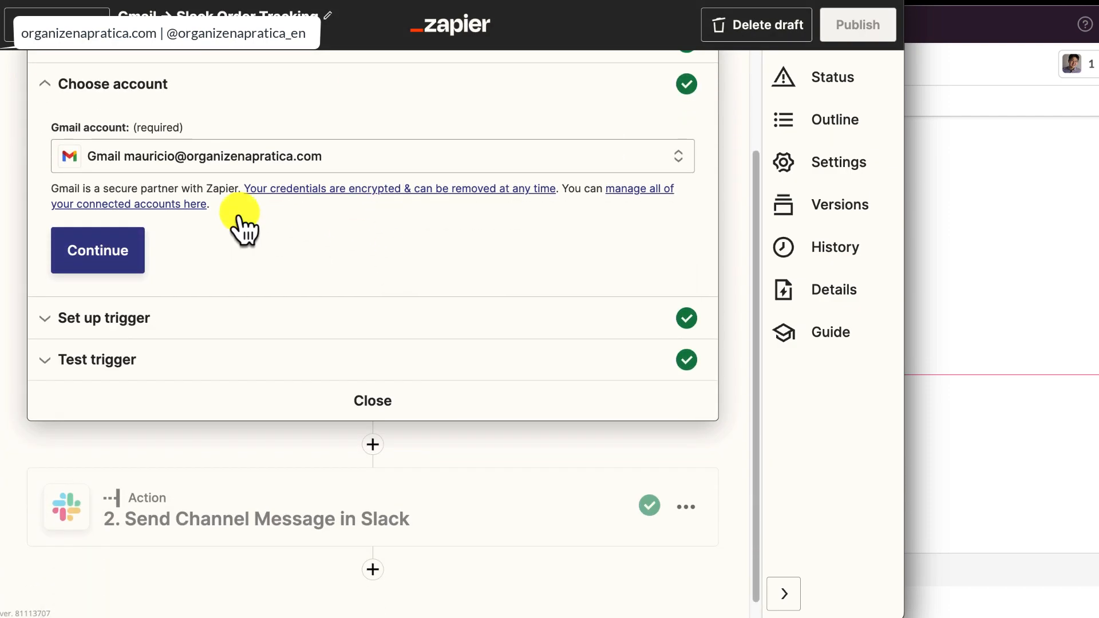
pyautogui.click(138, 247)
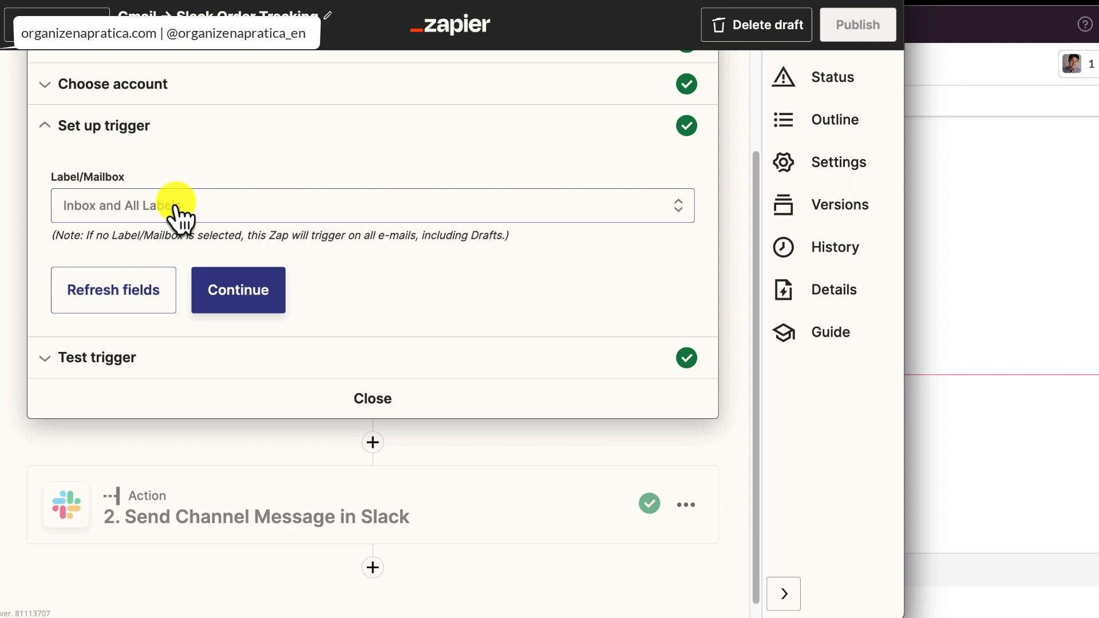
pyautogui.click(175, 209)
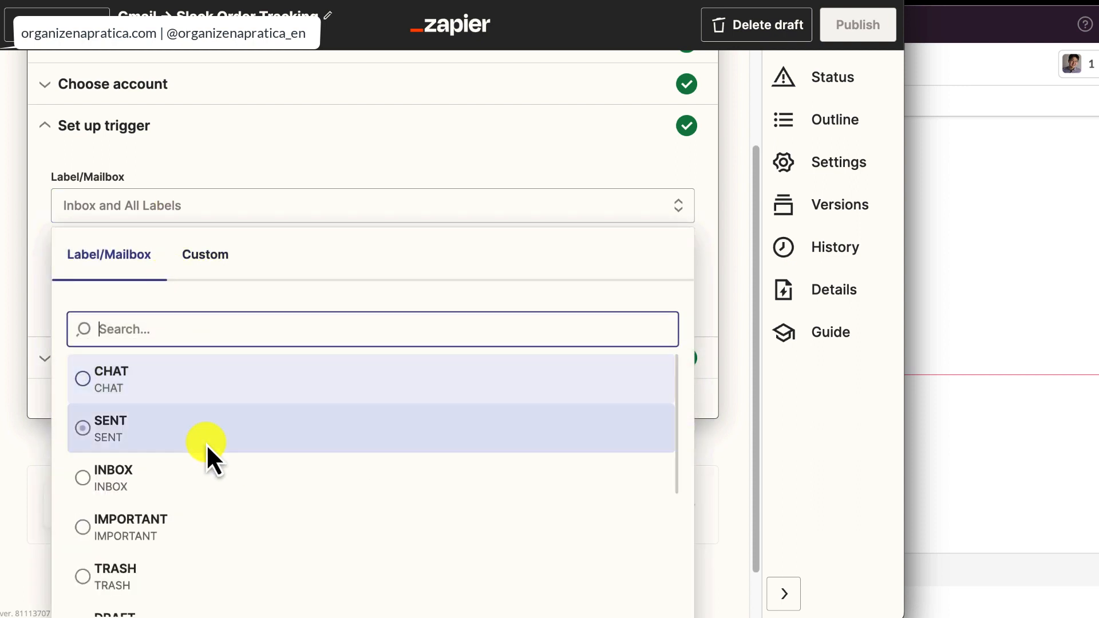
pyautogui.click(497, 171)
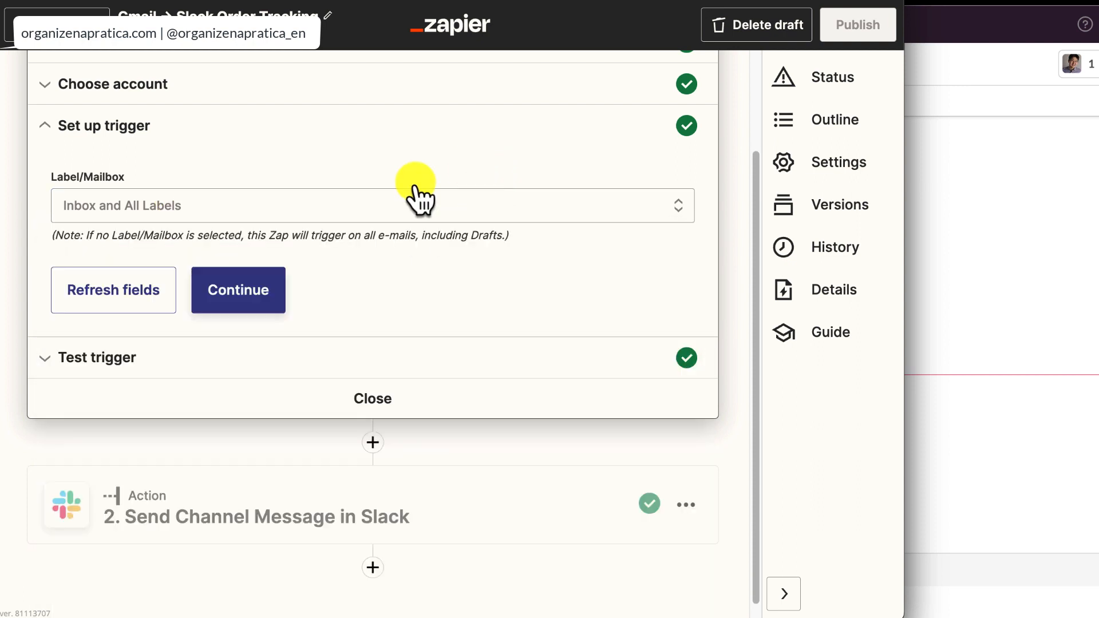
pyautogui.click(248, 292)
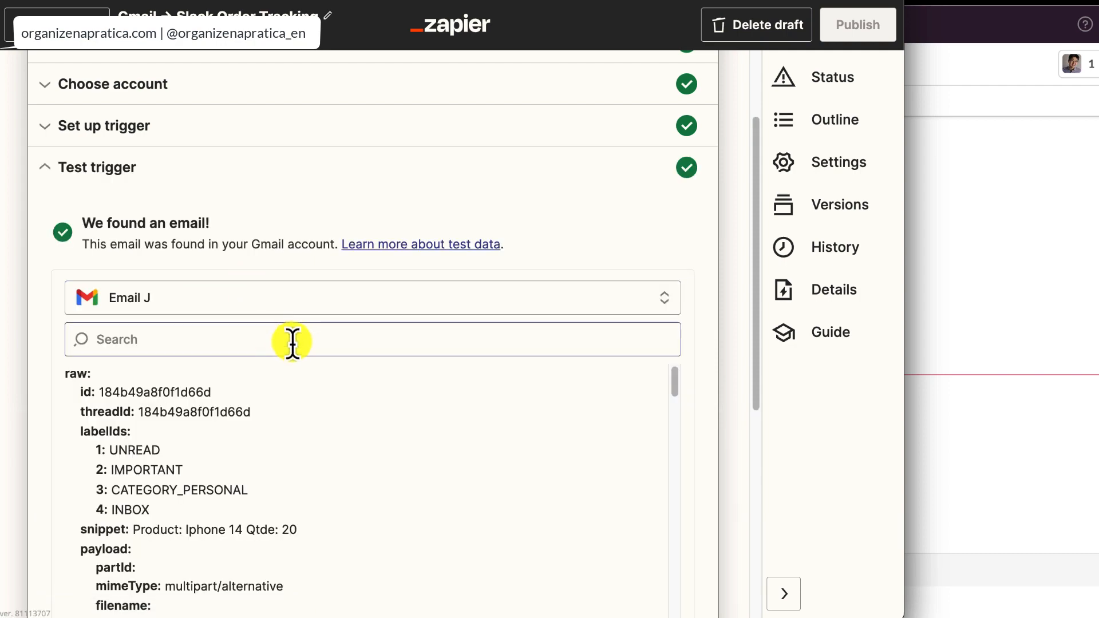
pyautogui.scroll(-4, 291, 344)
# - Insert a Filter step between the Gmail trigger and the Slack Send Channel Message action
pyautogui.click(344, 503)
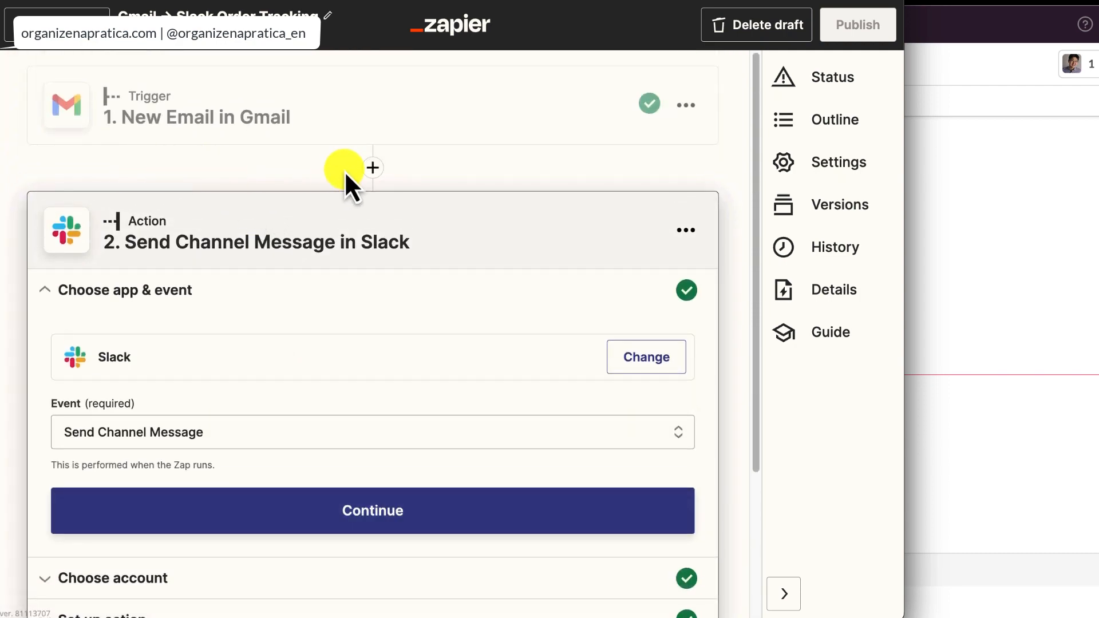
pyautogui.click(372, 168)
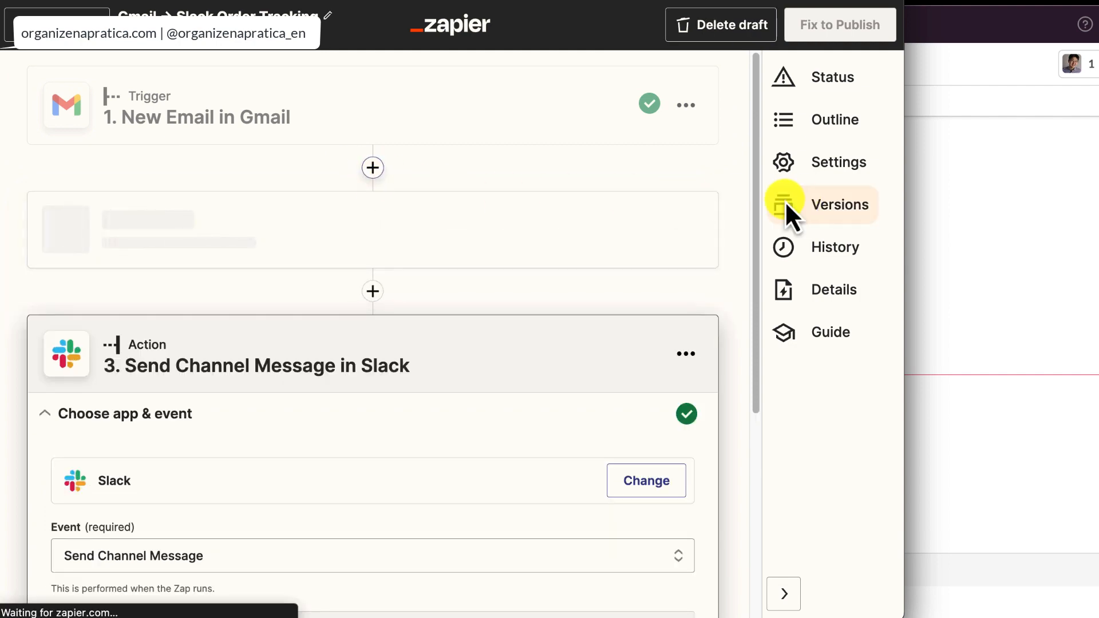
pyautogui.scroll(-4, 263, 389)
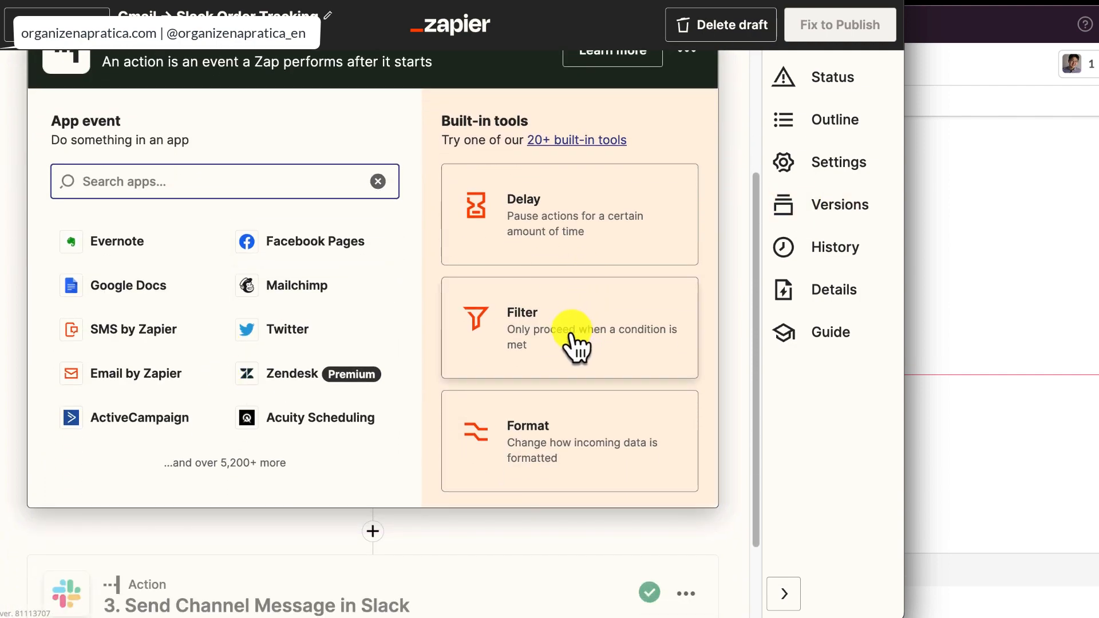
pyautogui.click(572, 344)
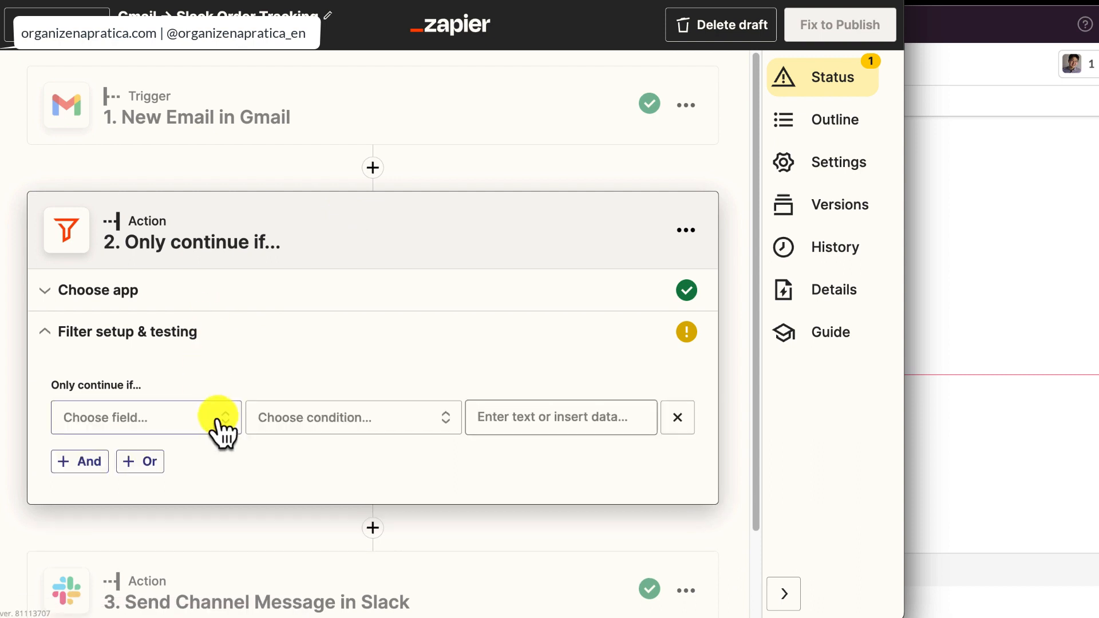
# - Set the filter's field to To Emails from the Gmail trigger's full list of data
pyautogui.click(183, 314)
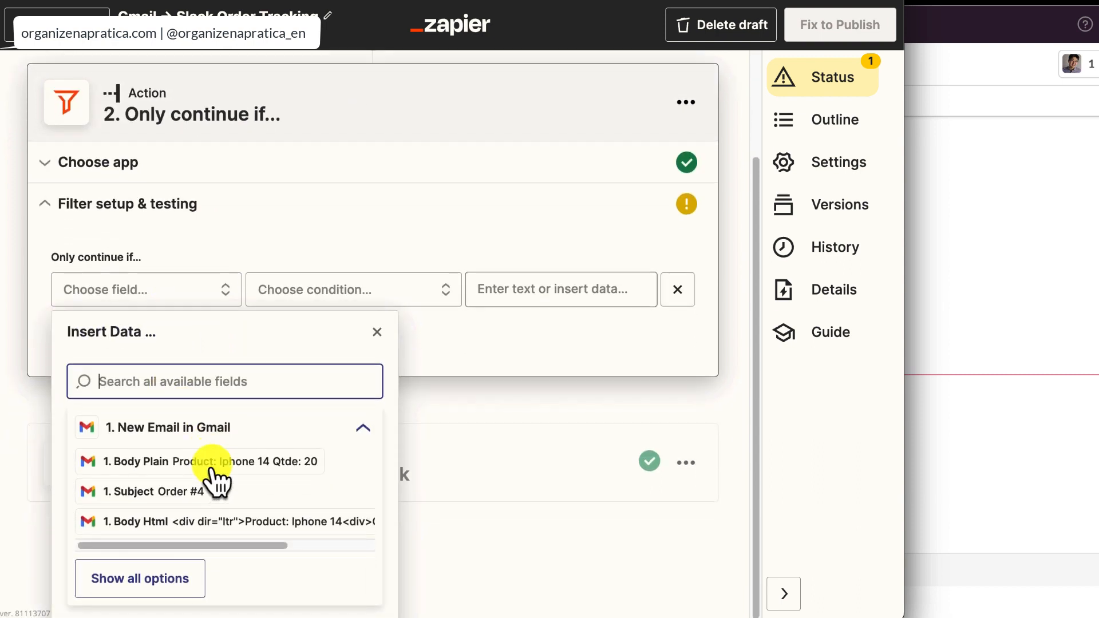
pyautogui.click(172, 579)
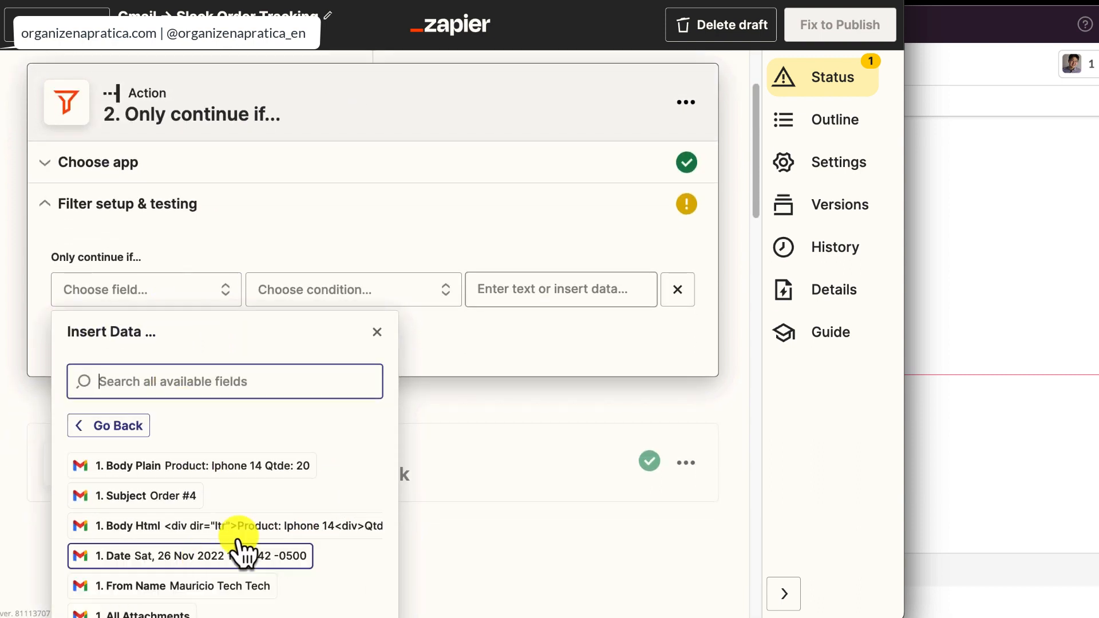
pyautogui.scroll(-4, 243, 552)
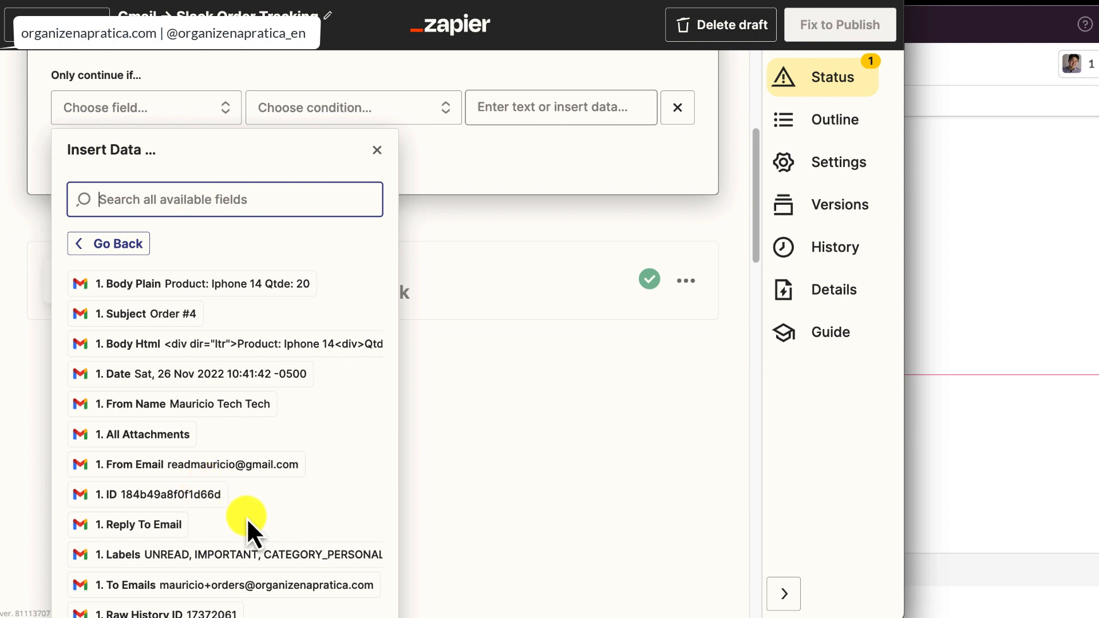
pyautogui.scroll(-3, 246, 517)
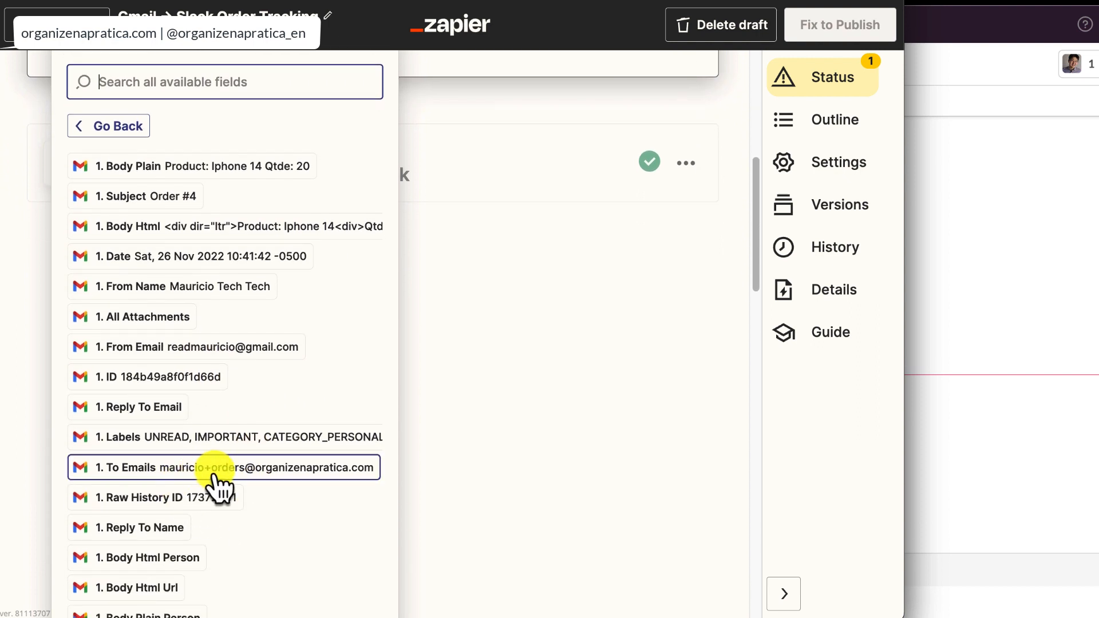
pyautogui.click(214, 470)
# - Make the filter require (Text) Contains with the orders alias e-mail address, and continue to its test
pyautogui.click(343, 318)
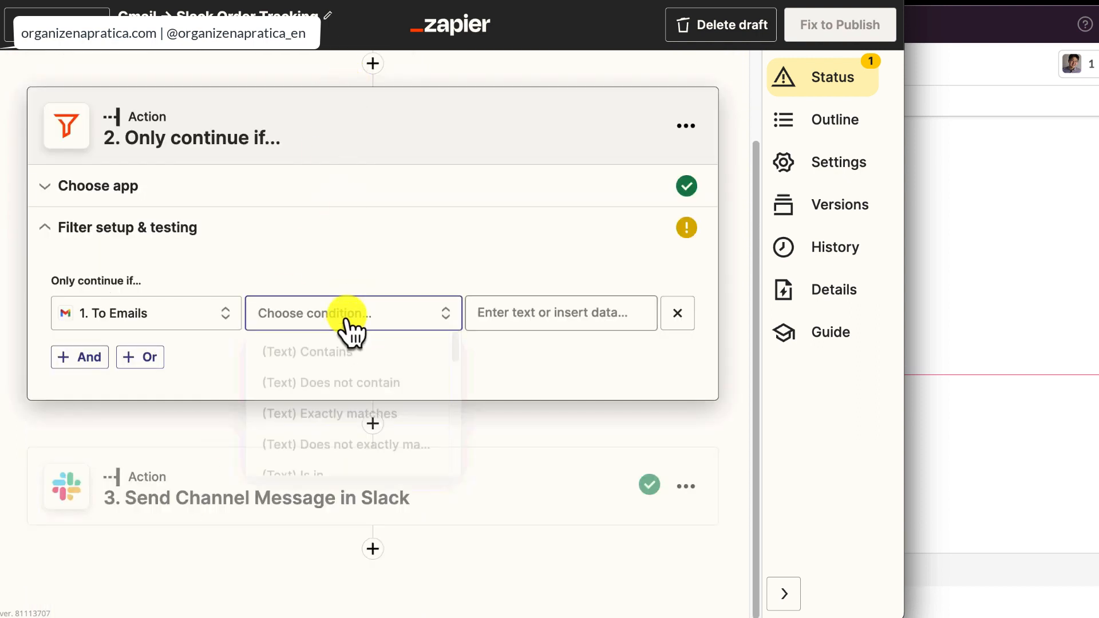
pyautogui.click(330, 359)
pyautogui.click(552, 311)
pyautogui.press('super+v')
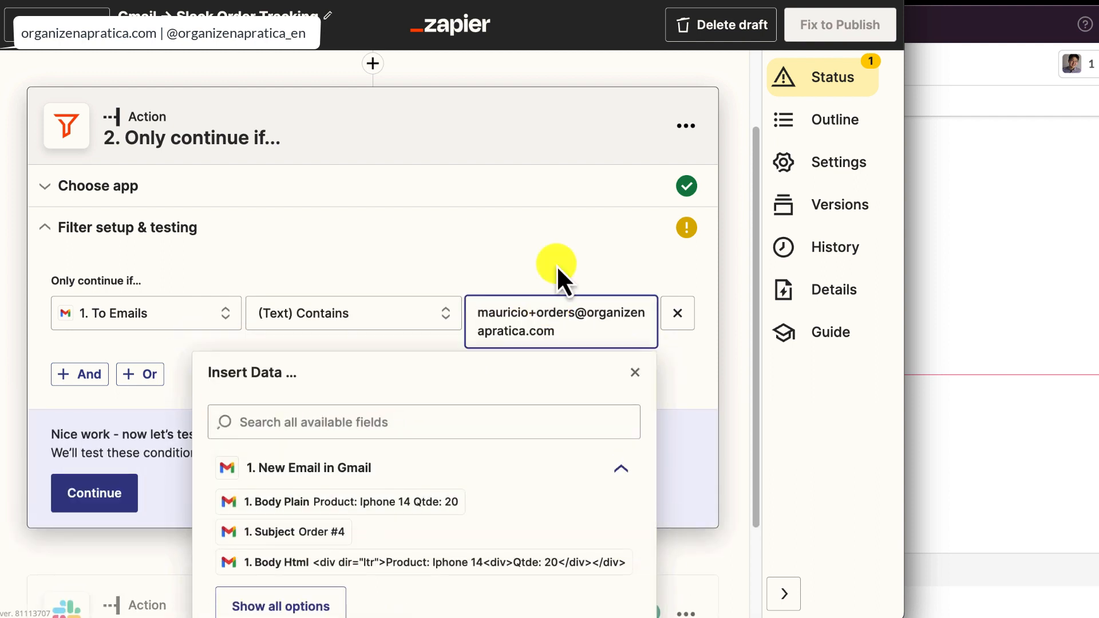
pyautogui.click(726, 277)
pyautogui.click(122, 492)
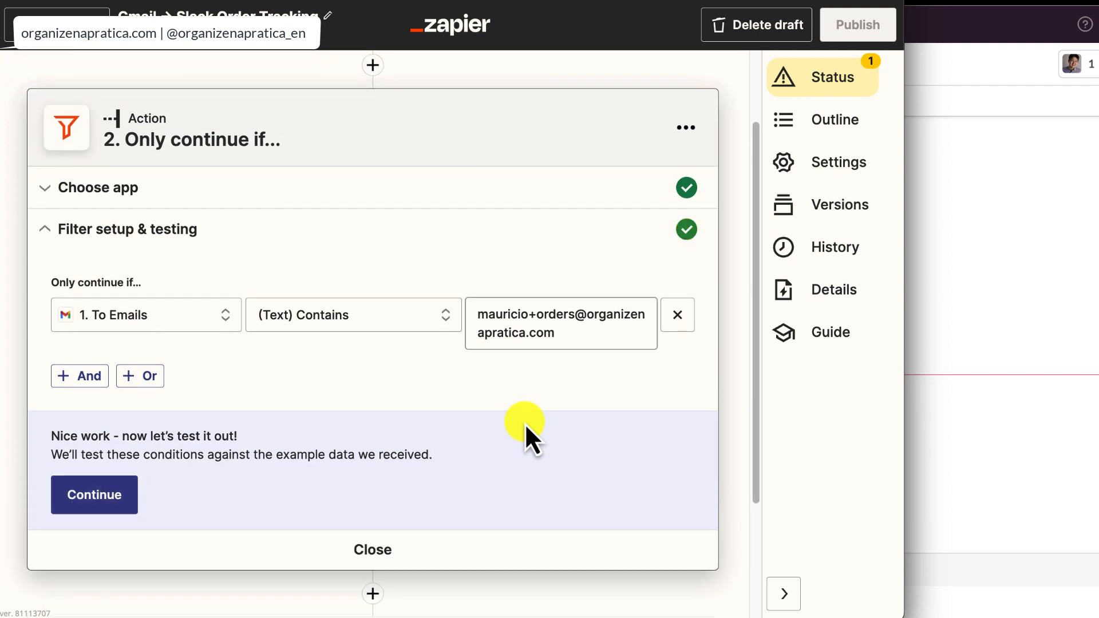
# - Open the Slack Send Channel Message action and review its channel and Message Text, including the order preparation line and Email Link
pyautogui.click(252, 535)
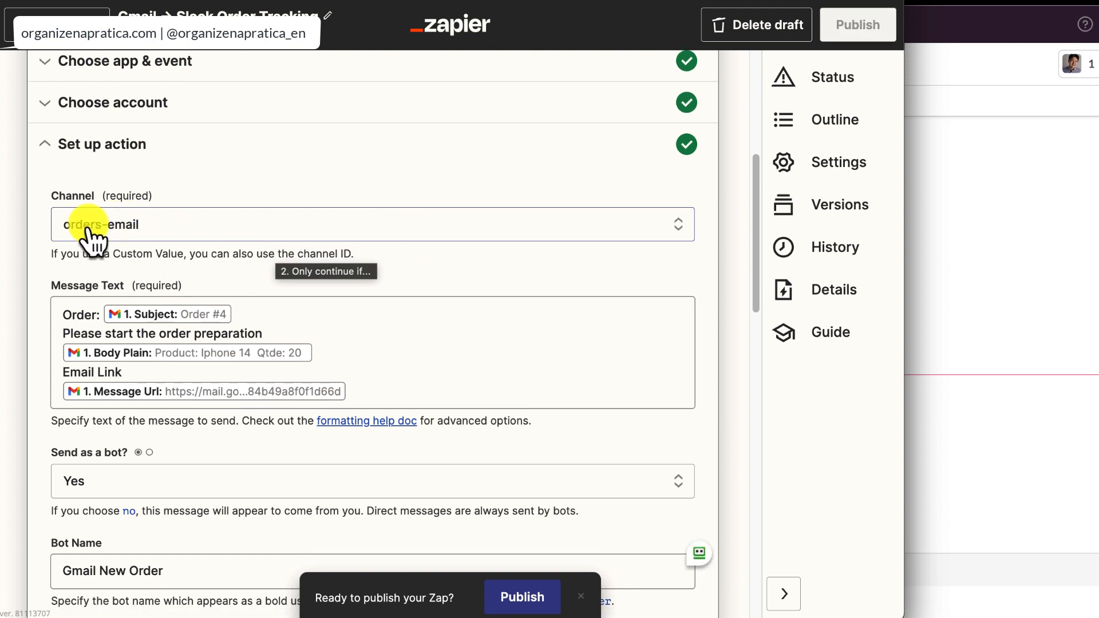
pyautogui.scroll(-2, 153, 241)
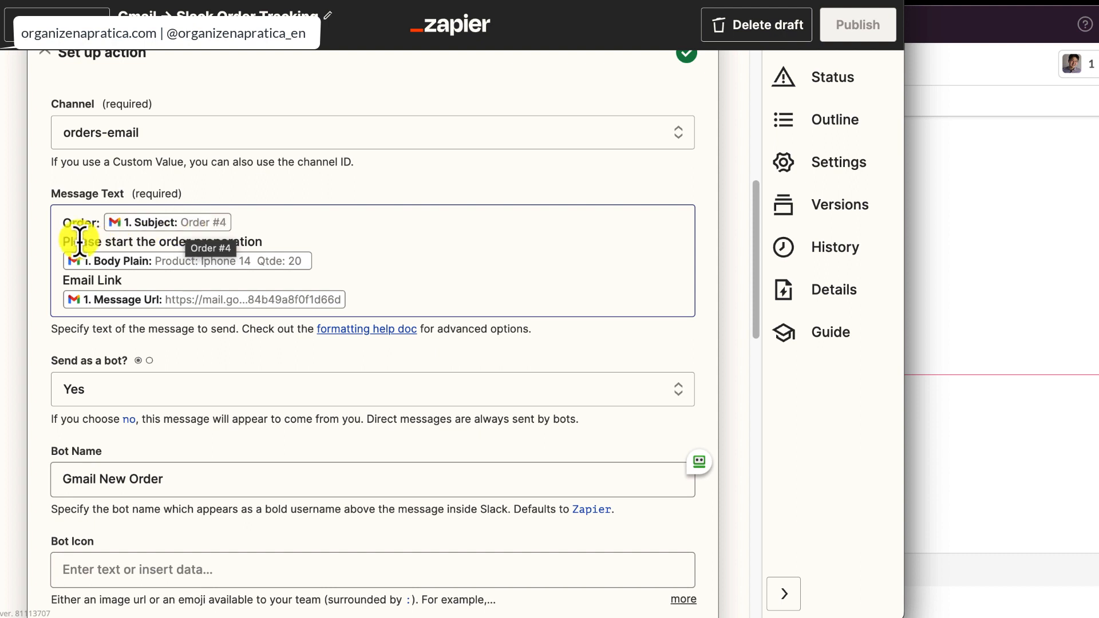
pyautogui.moveTo(72, 242); pyautogui.dragTo(255, 240)
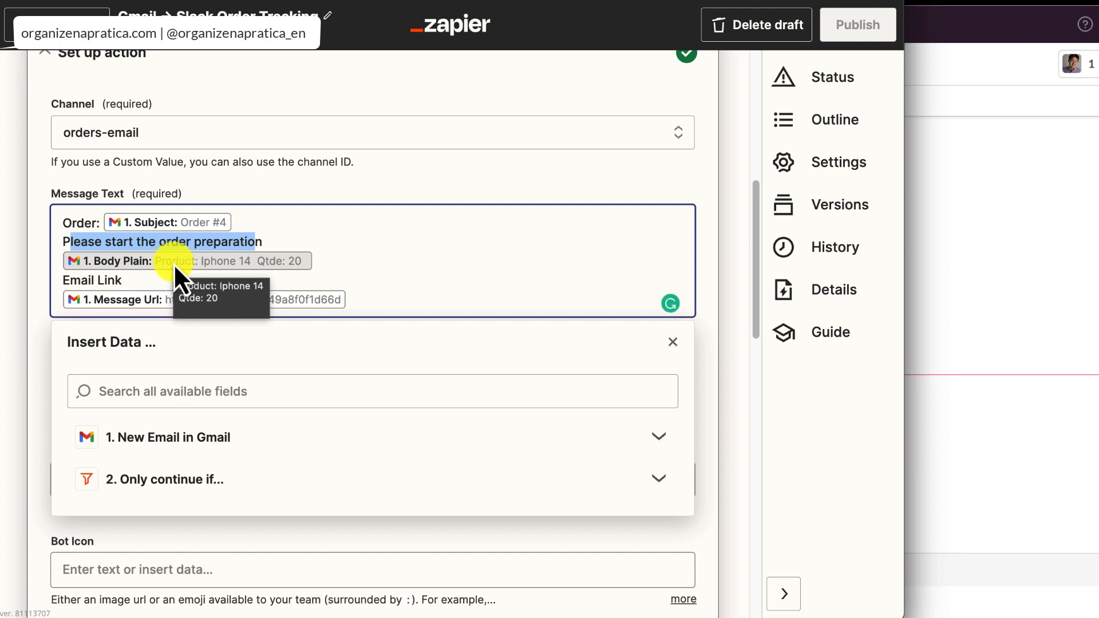
pyautogui.click(107, 280)
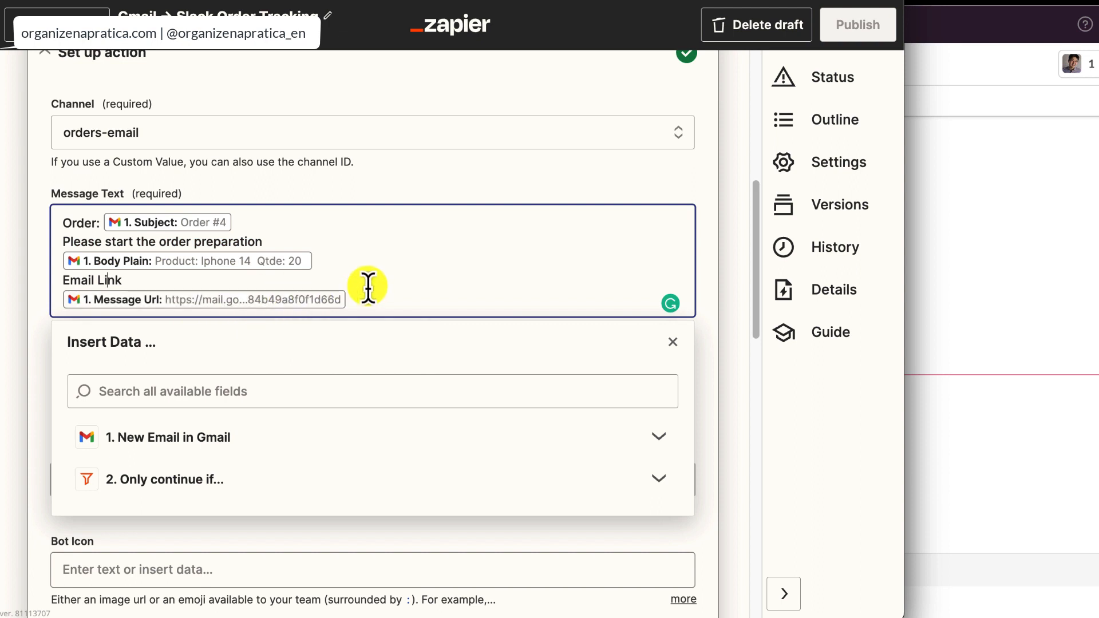
pyautogui.click(710, 297)
# - Review the Slack message's bot name and remaining options, confirm the action setup and close the action
pyautogui.scroll(-3, 710, 294)
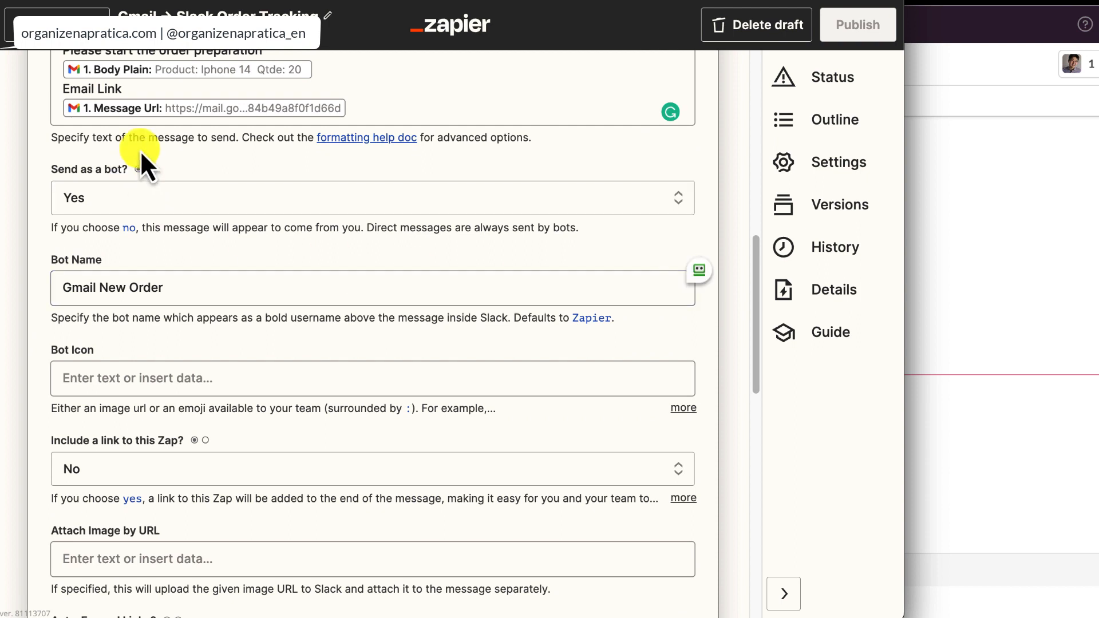
pyautogui.scroll(-1, 174, 526)
pyautogui.click(89, 223)
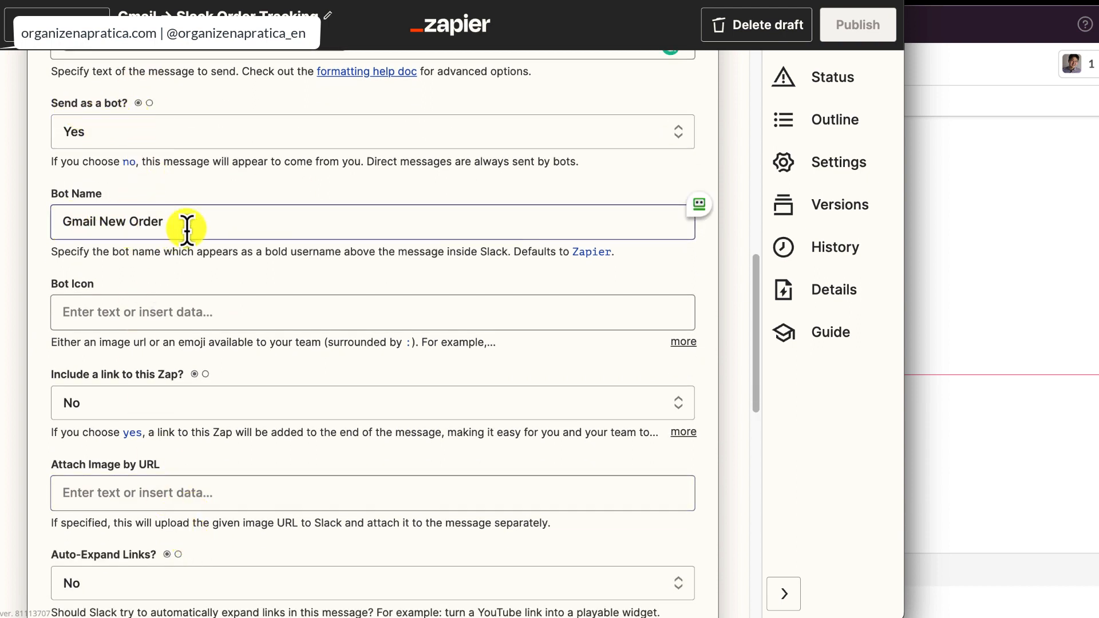
pyautogui.scroll(-4, 300, 297)
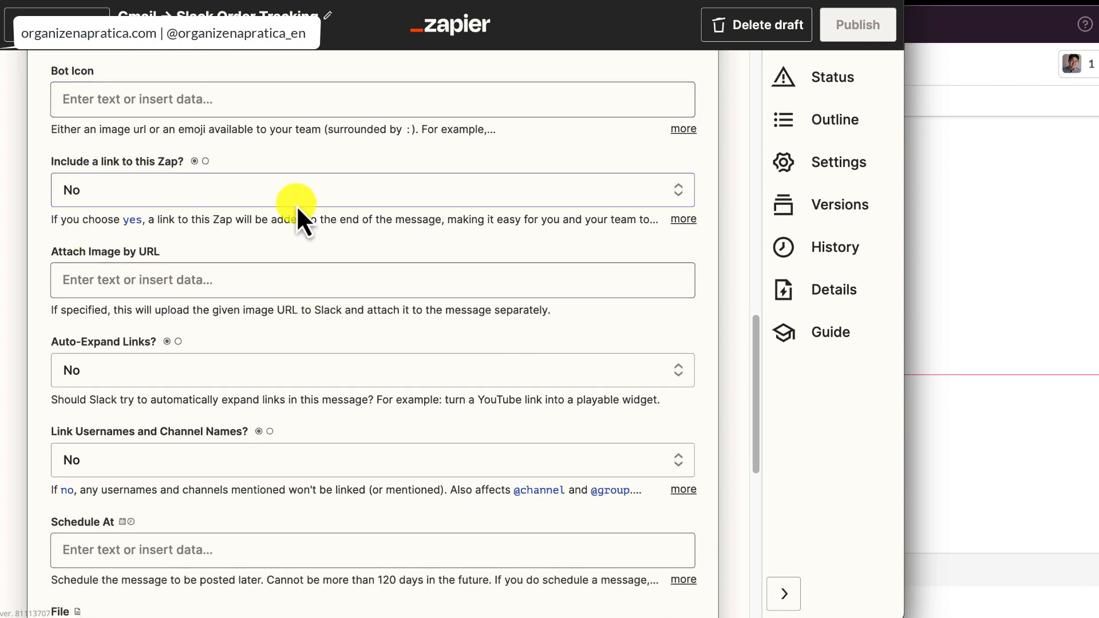
pyautogui.scroll(-5, 374, 381)
pyautogui.scroll(-4, 375, 373)
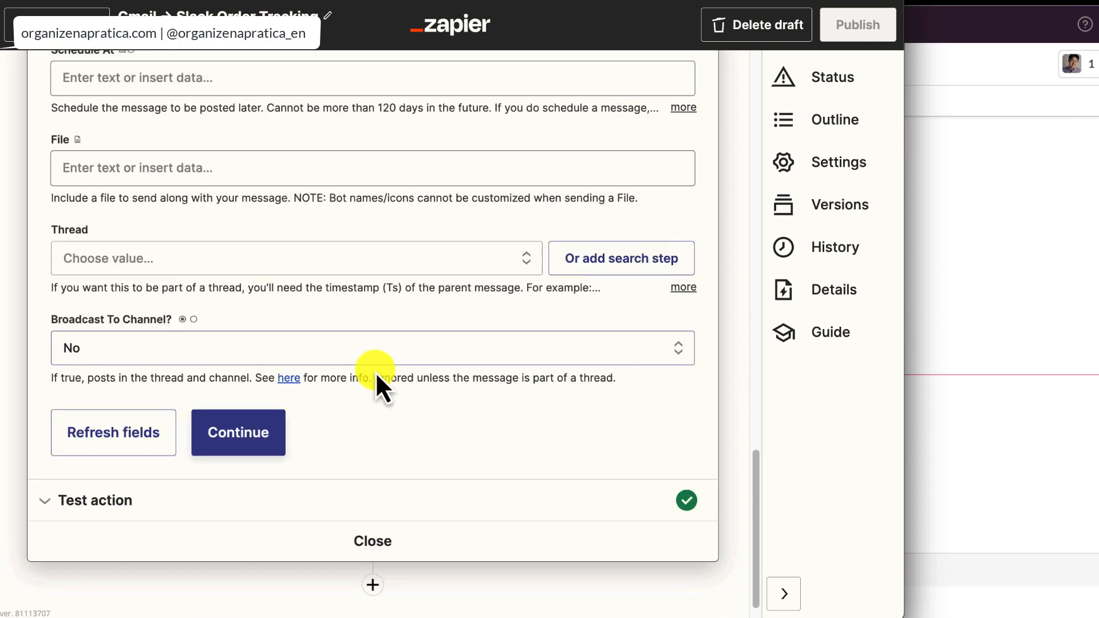
pyautogui.click(264, 403)
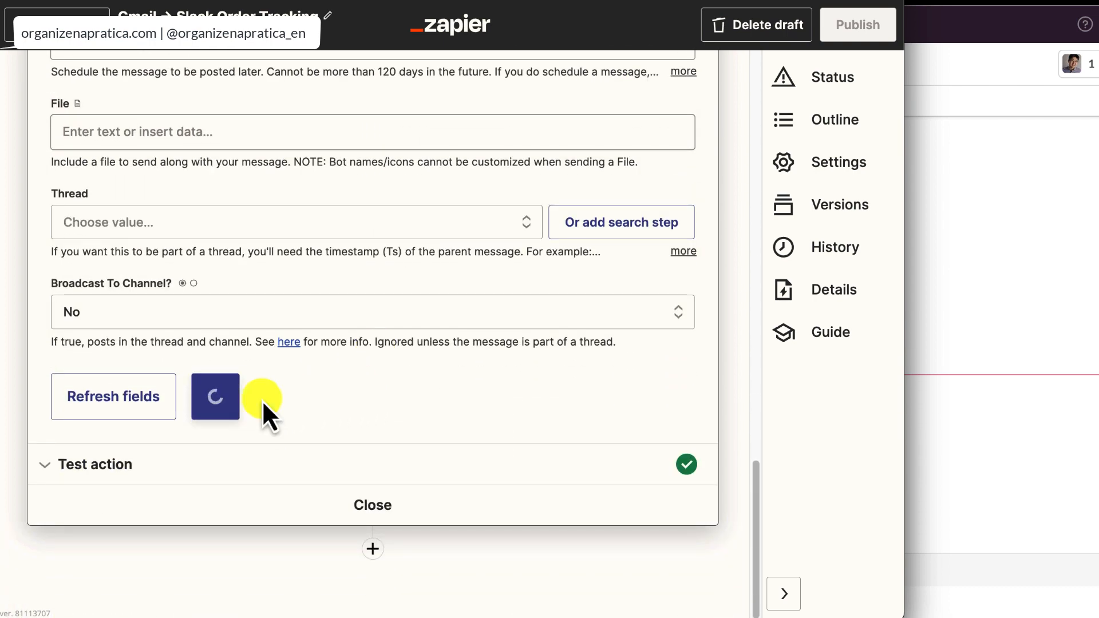
pyautogui.click(369, 503)
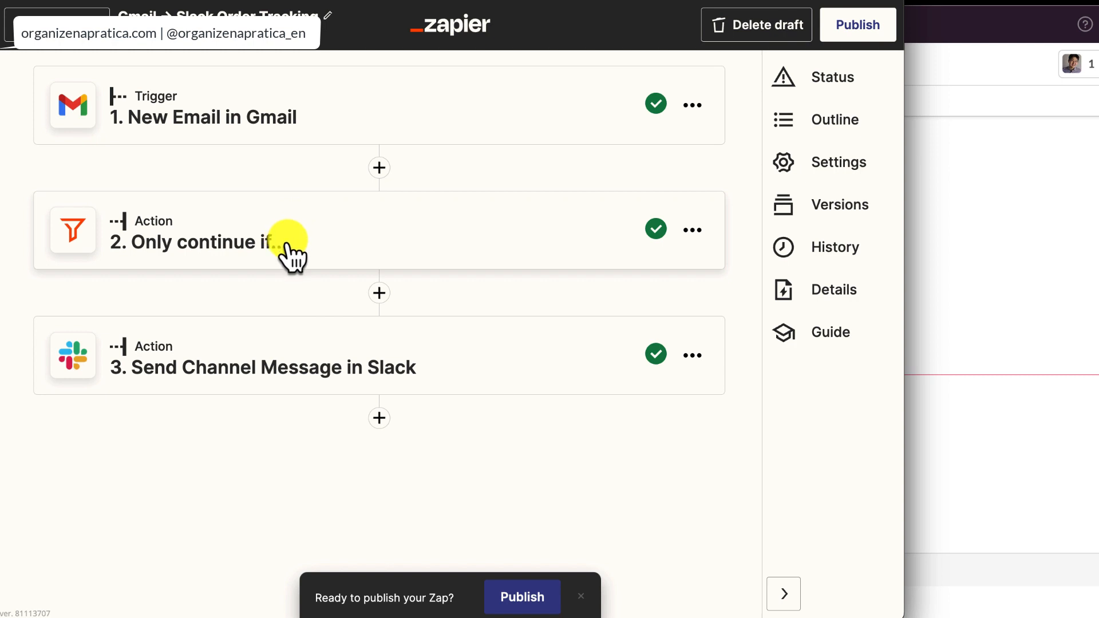
# - Switch to the text note and examine the main e-mail address and the orders tag in its plus-sign alias
pyautogui.click(116, 616)
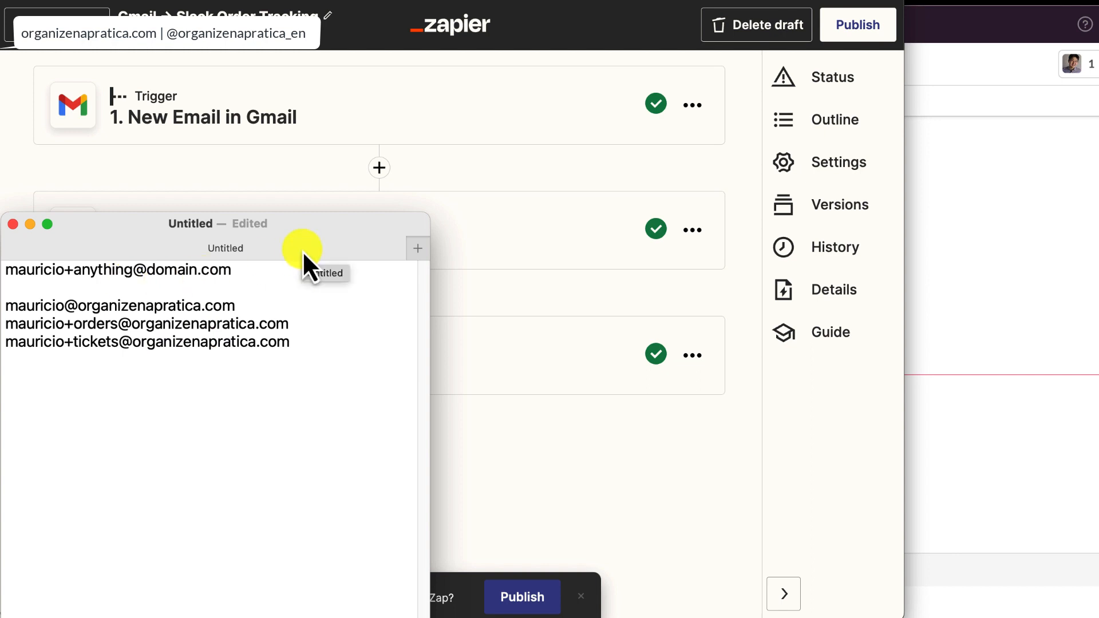
pyautogui.press('Down')
pyautogui.press('super+shift+Right')
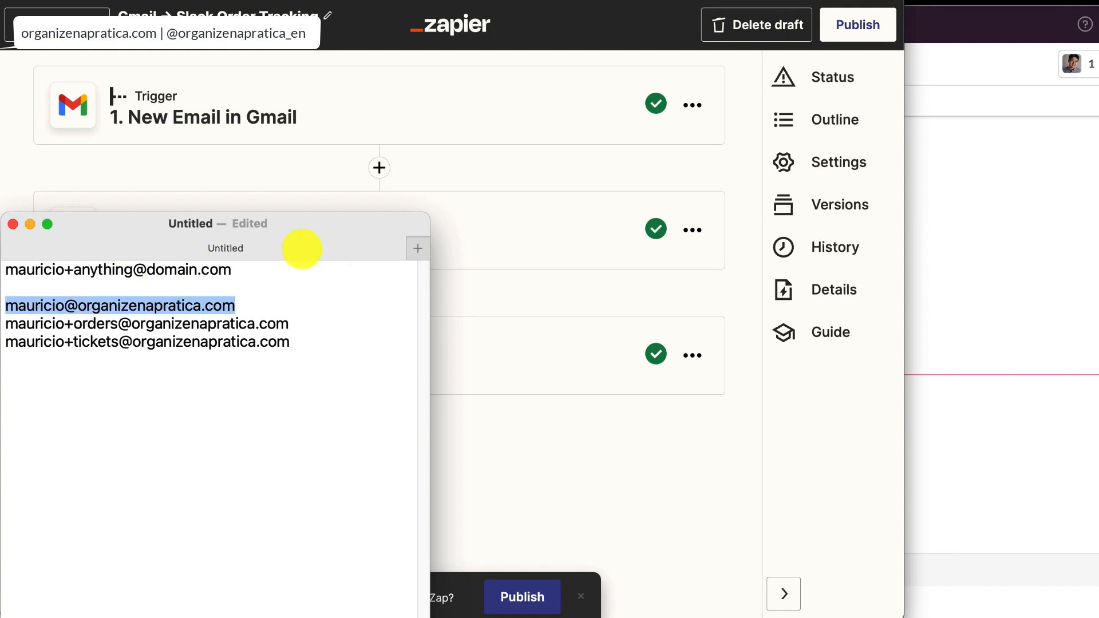
pyautogui.press('Down')
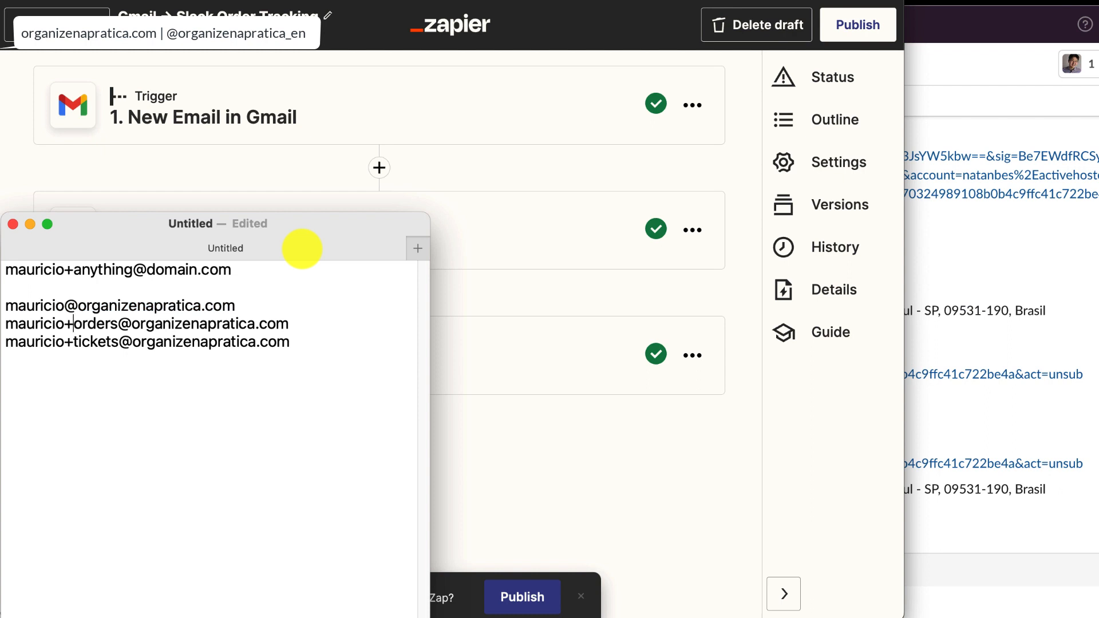
pyautogui.hotkey('alt', 'Right')
pyautogui.hotkey('alt', 'shift', 'Right')
pyautogui.press('Left')
pyautogui.hotkey('alt', 'shift', 'Right')
pyautogui.press('Left')
pyautogui.press('Right')
pyautogui.hotkey('alt', 'shift', 'Right')
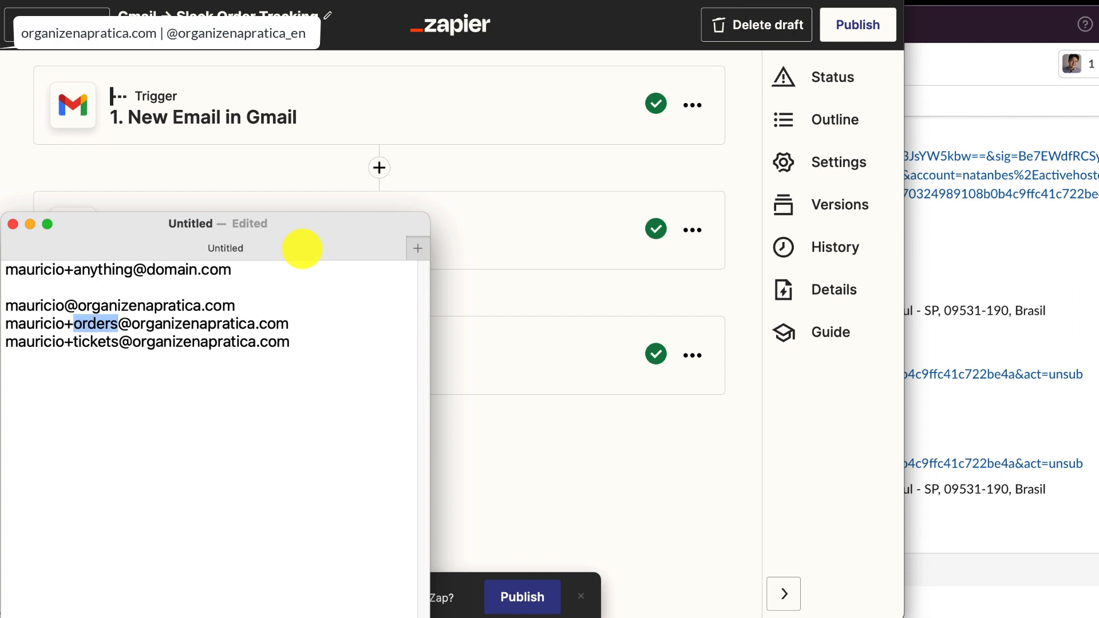
pyautogui.press('Right')
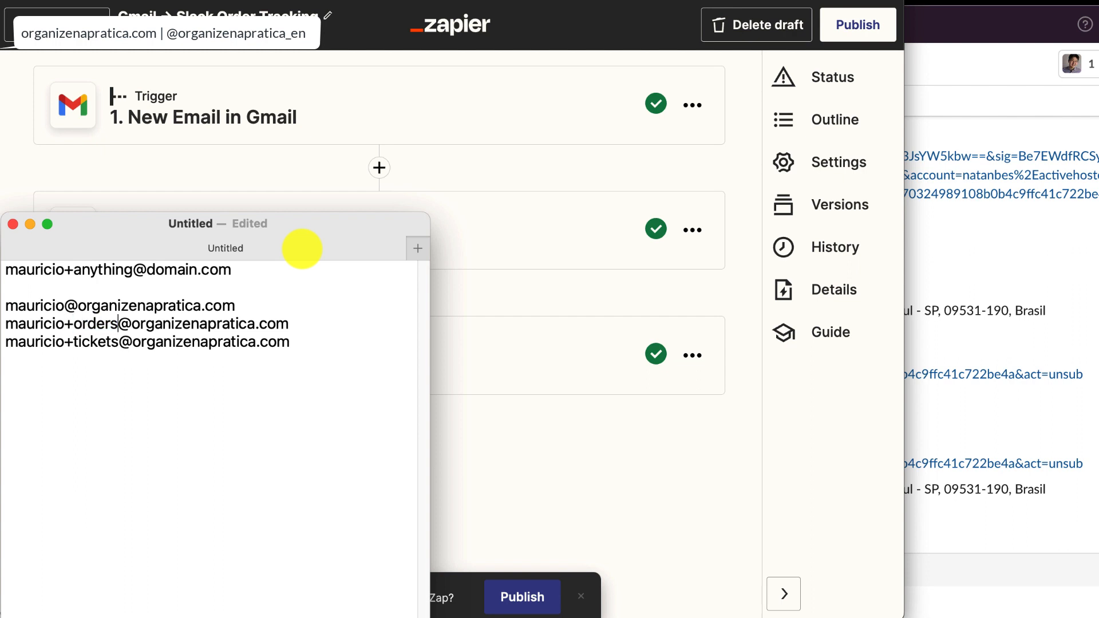
pyautogui.press('super+shift+Right')
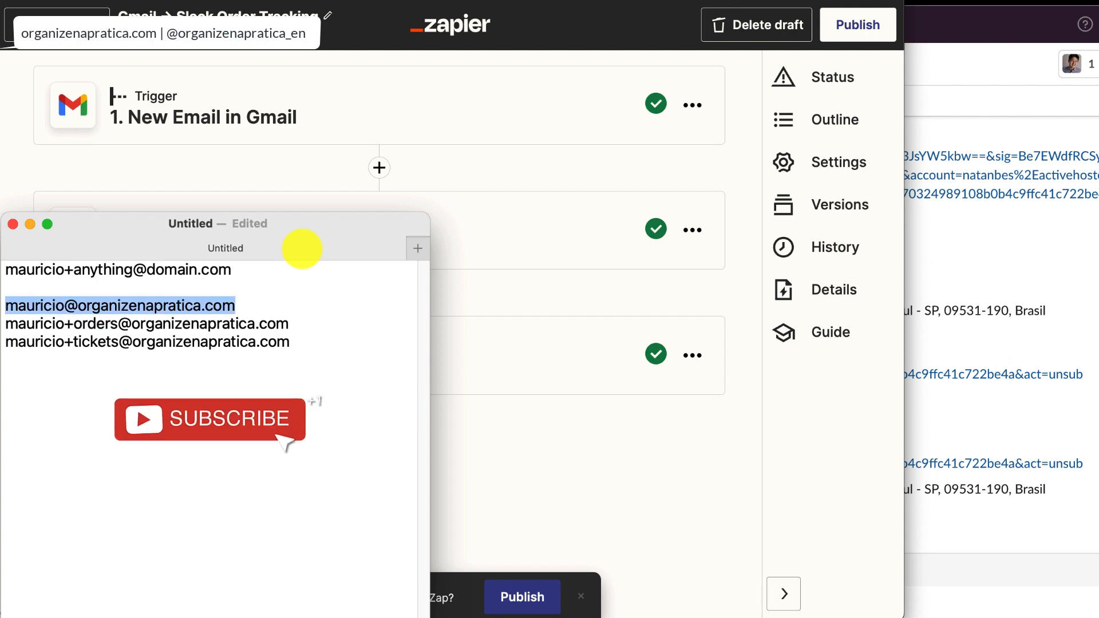
pyautogui.press('Down')
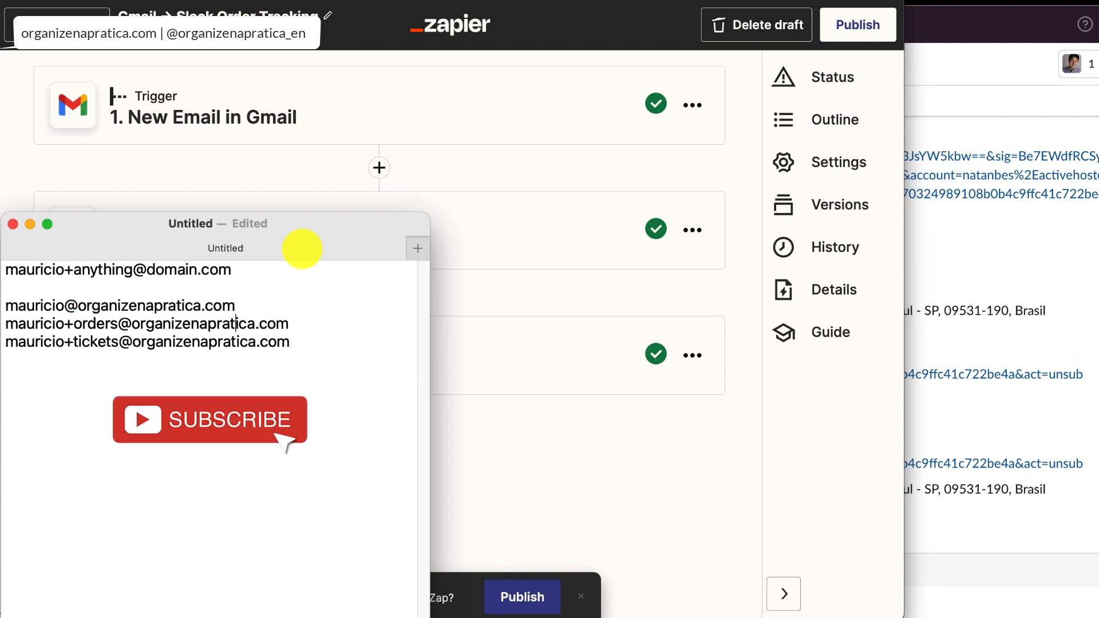
# - Switch to Slack
pyautogui.press('super+Tab')
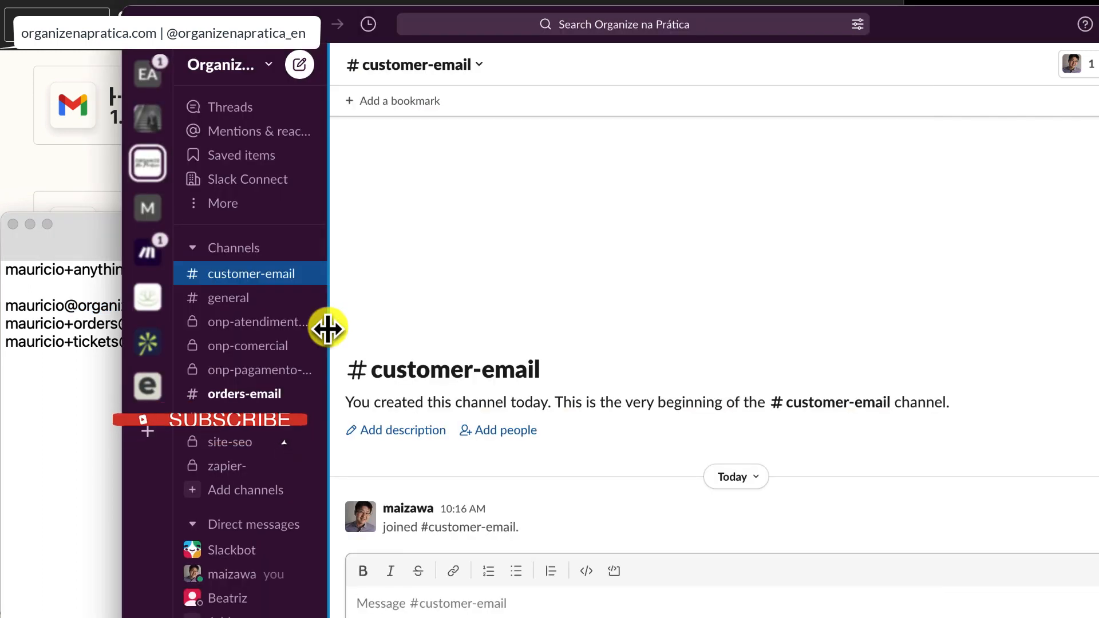